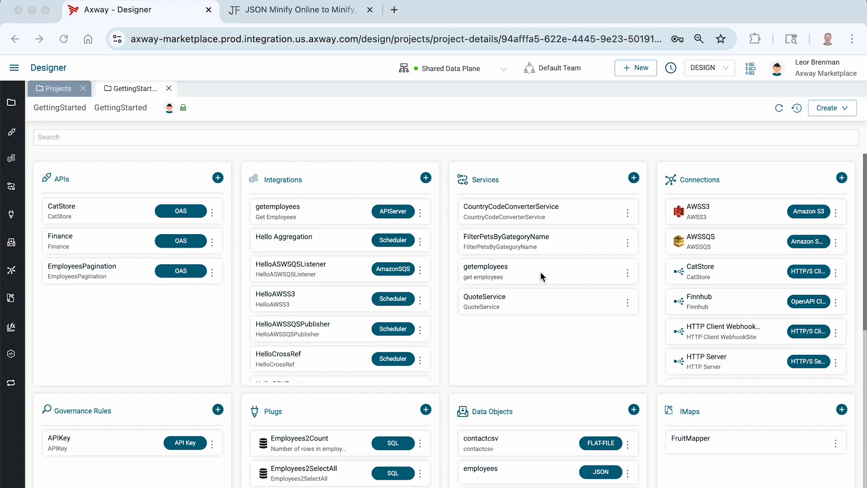
Switch to Finder and preview customers.json in the DocumentArrayMapping folder to examine the structure of its customers array.
key(super+Tab)
key(super+Tab)
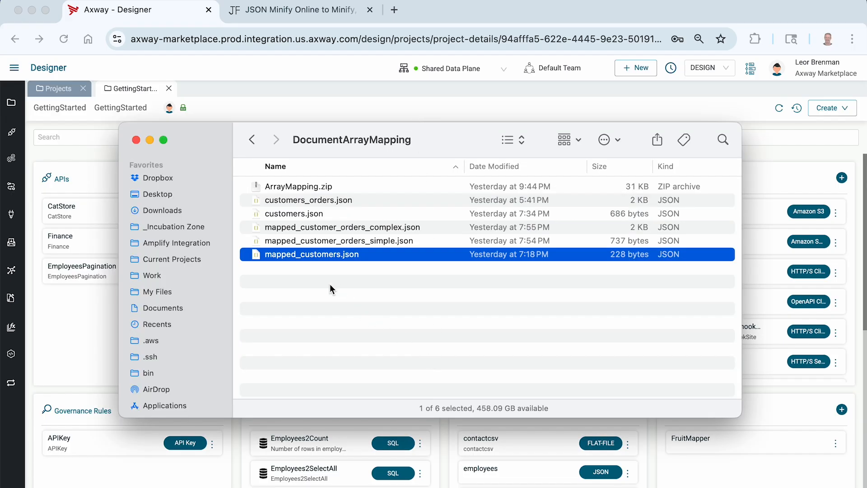
click(289, 213)
key(space)
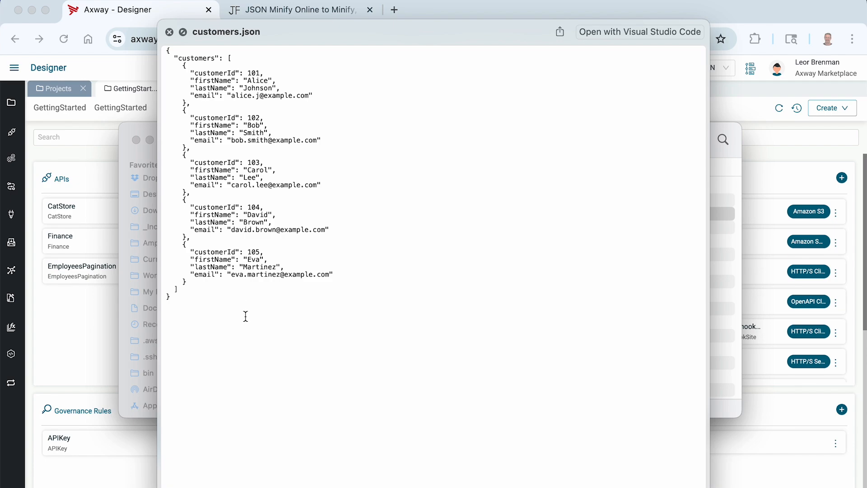
double_click(190, 58)
key(space)
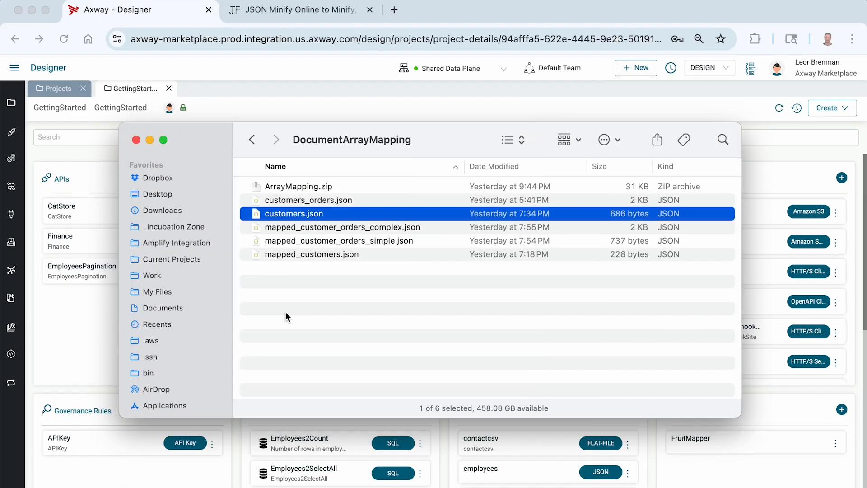
Preview mapped_customers.json to examine the field names and structure of its clients array.
click(284, 255)
key(space)
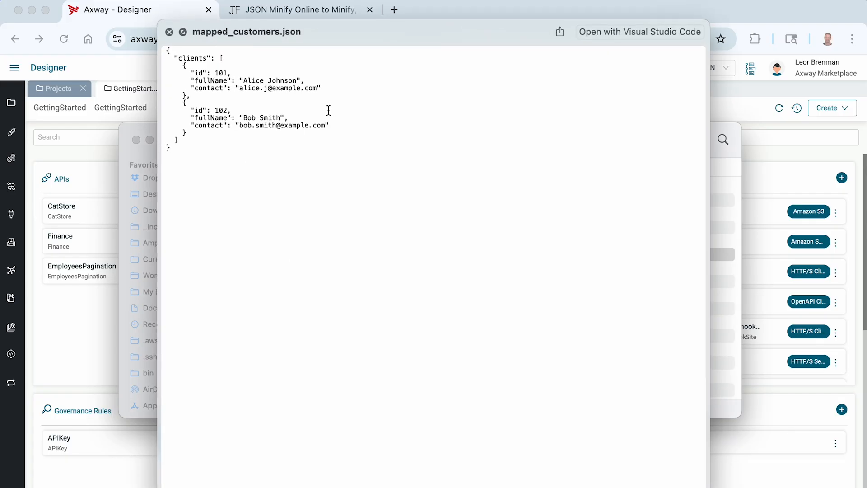
double_click(189, 56)
key(space)
Switch to Visual Studio Code to compare customers.json and mapped_customers.json side by side.
key(super+Tab)
key(super+Tab)
key(super+Tab)
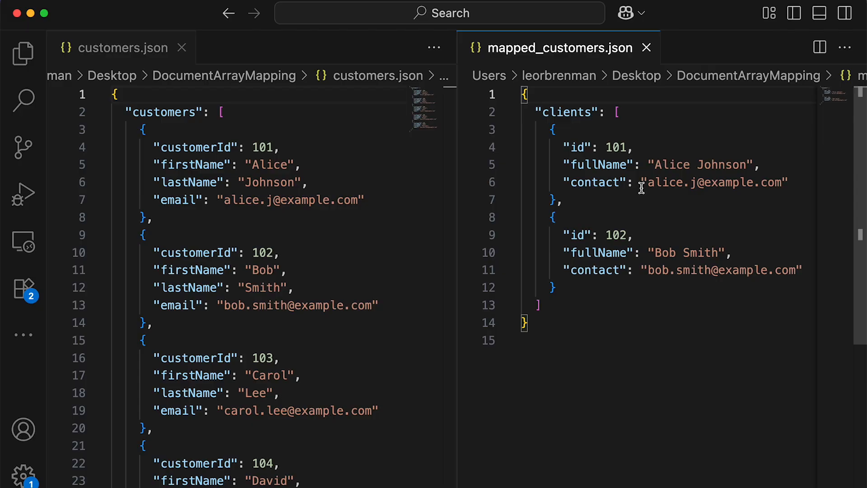
Return to Chrome and create an integration named "Hello DocumentArray Map" in the GettingStarted project.
key(super+Tab)
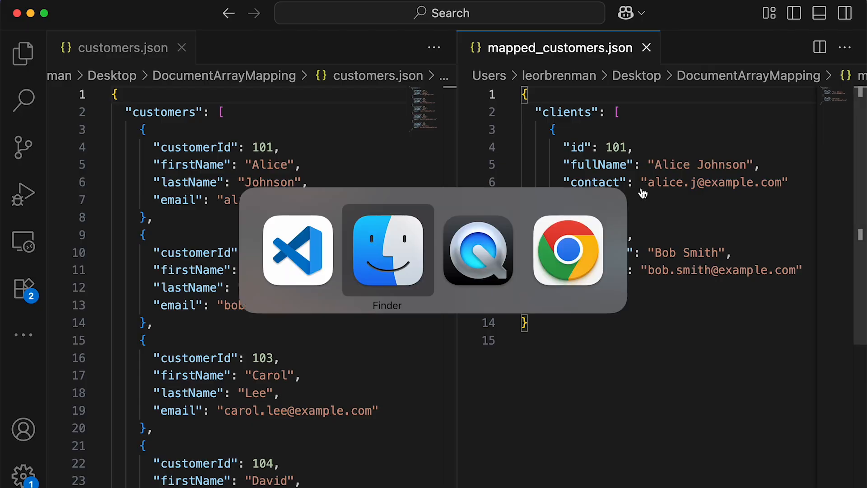
key(super+Tab)
key(super+Tab)
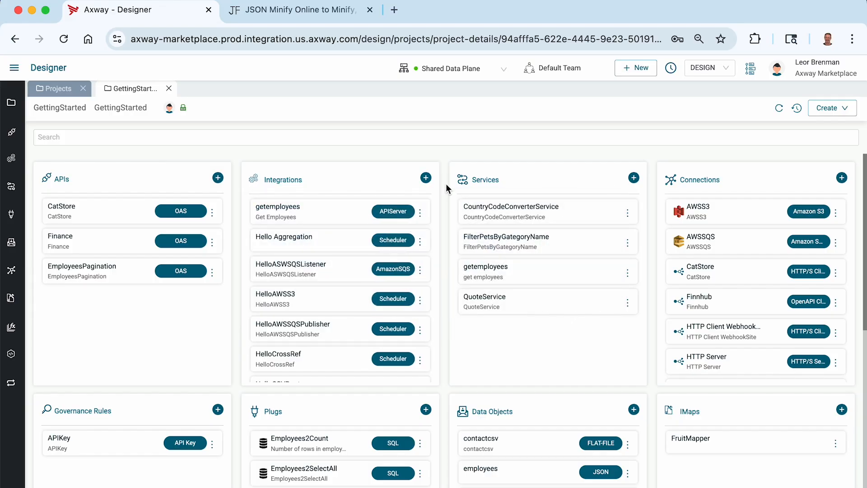
click(426, 177)
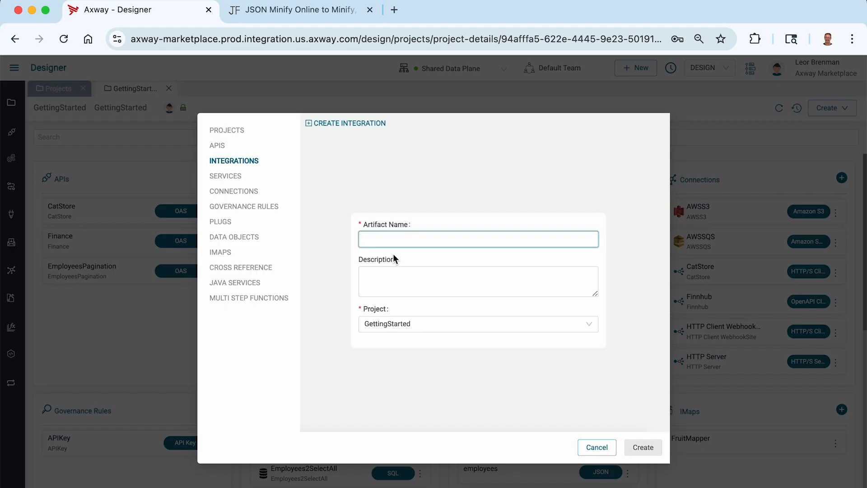
text(Hello DocumentArray Map)
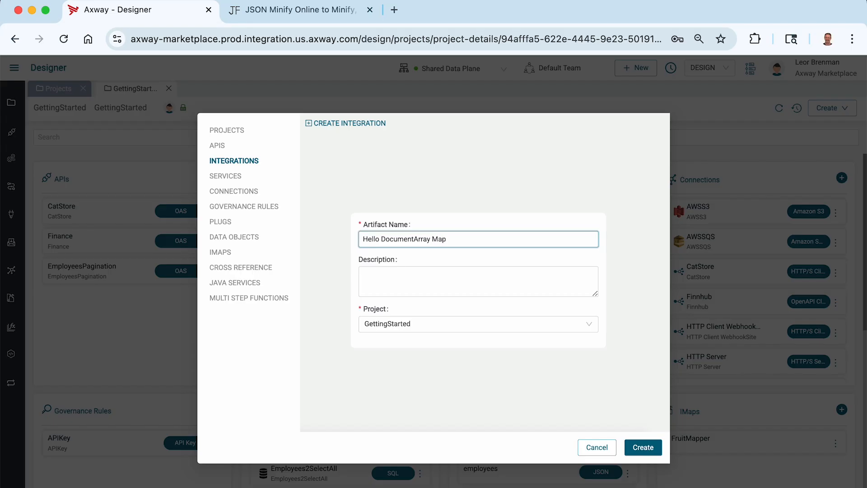
click(640, 446)
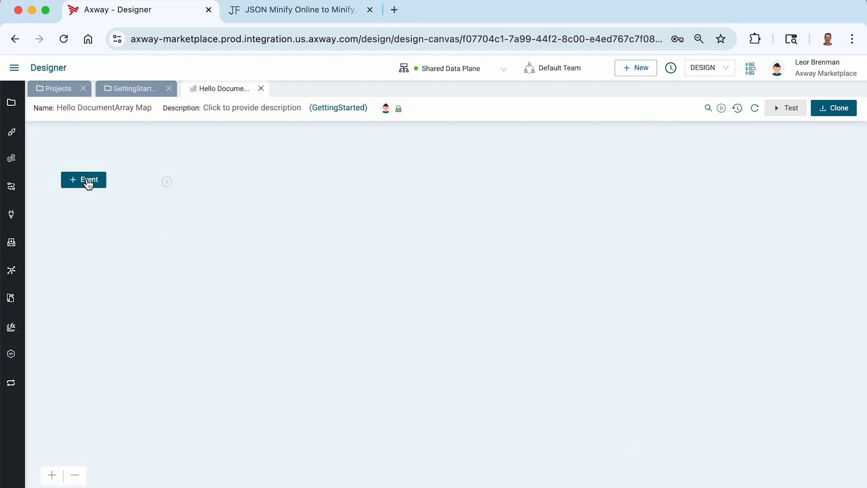
Add a Scheduler event to the integration and save it with a simple interval of 60 seconds.
click(85, 181)
click(725, 149)
text(sche)
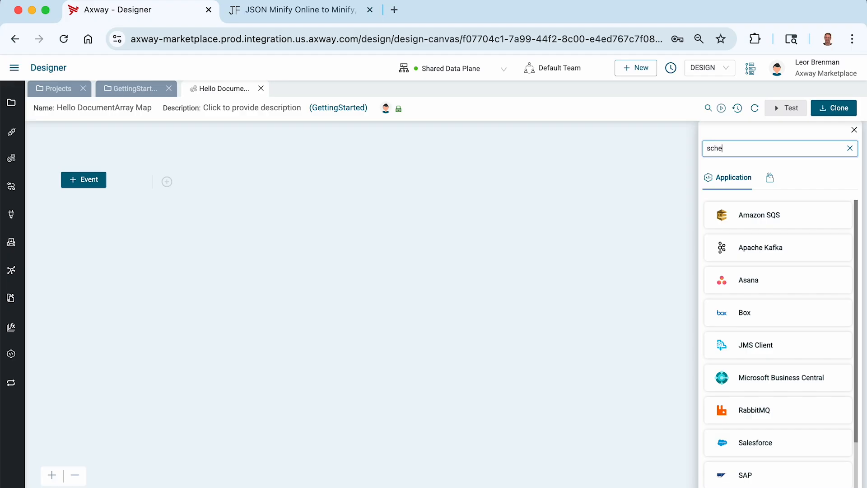
text(d)
click(753, 216)
click(744, 239)
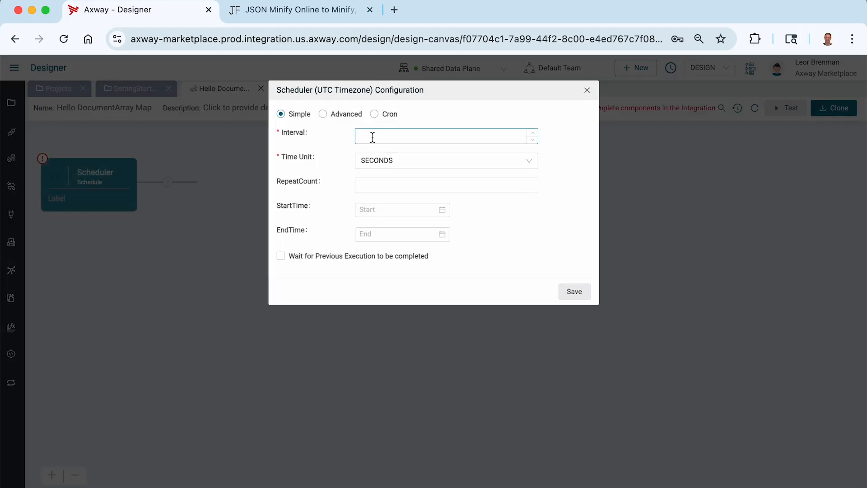
text(60)
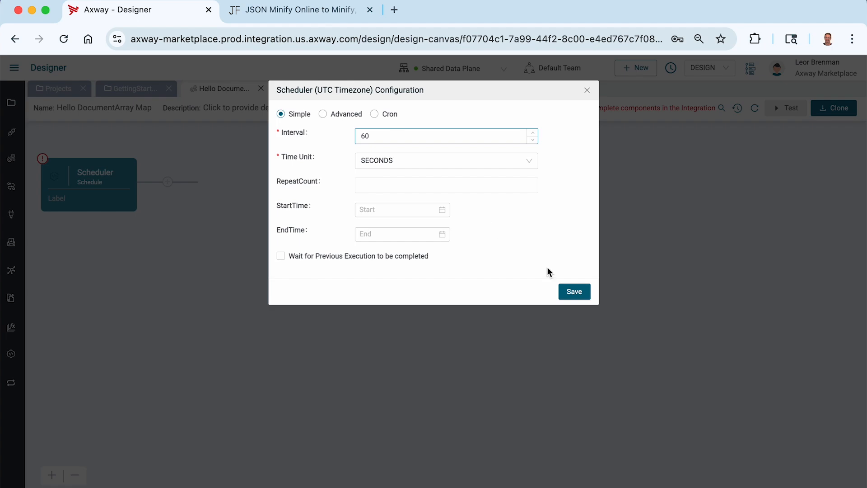
click(574, 291)
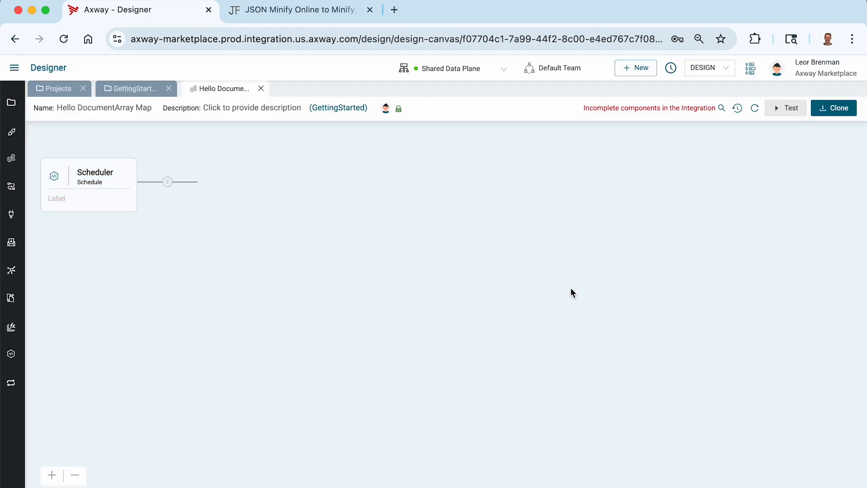
Add a Map component after the Scheduler.
click(168, 182)
click(717, 148)
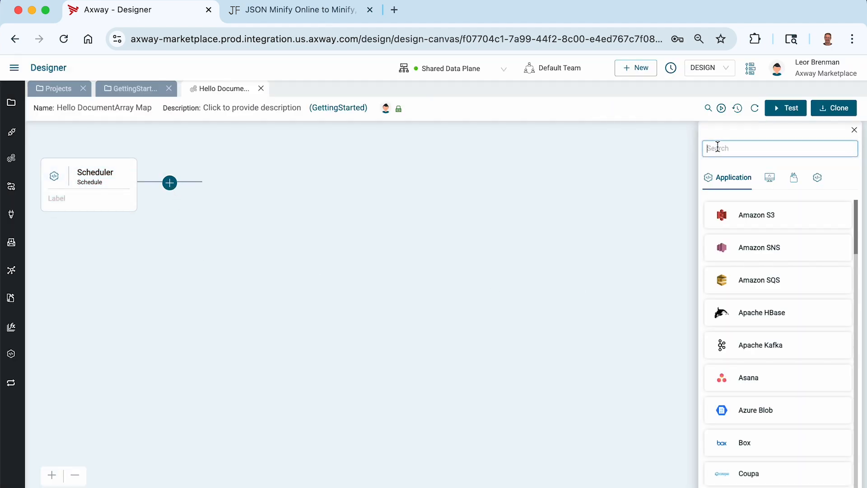
text(map)
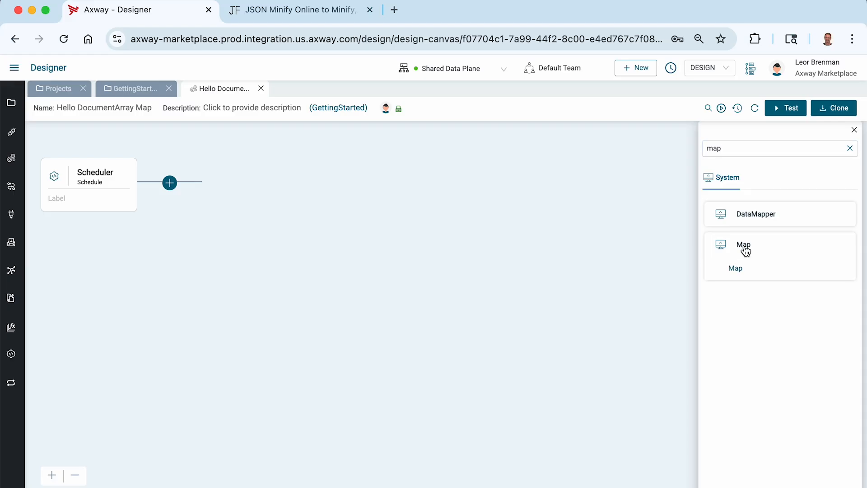
click(737, 274)
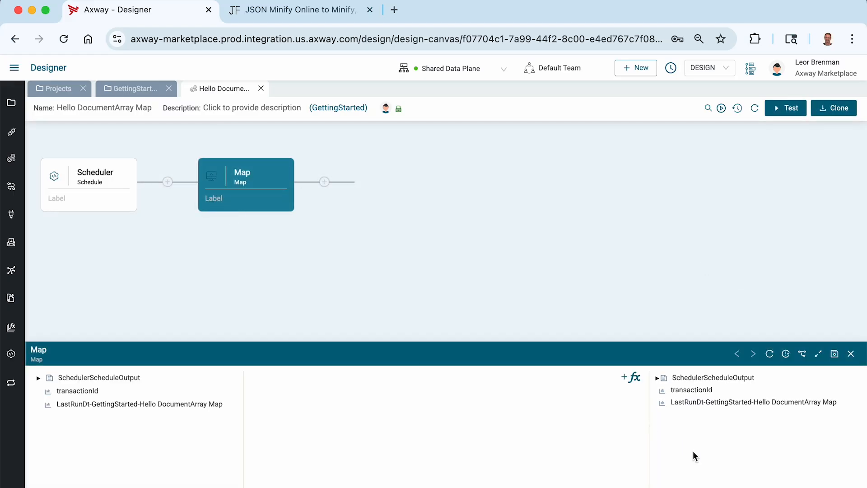
Add a String variable named customerDataStr to the output side of the Map.
right_click(678, 436)
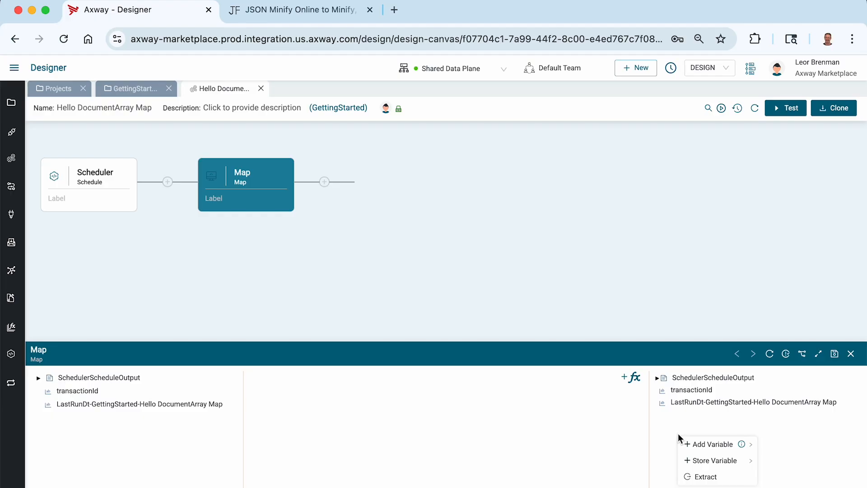
mouse_move(688, 444)
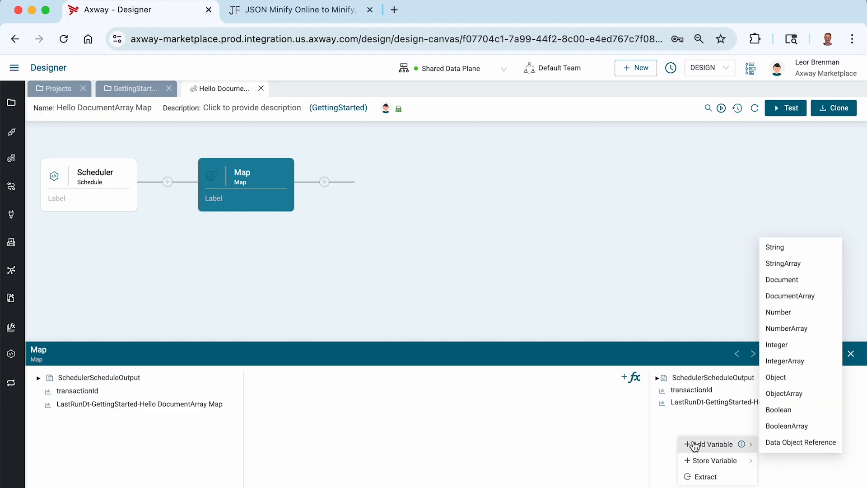
click(778, 248)
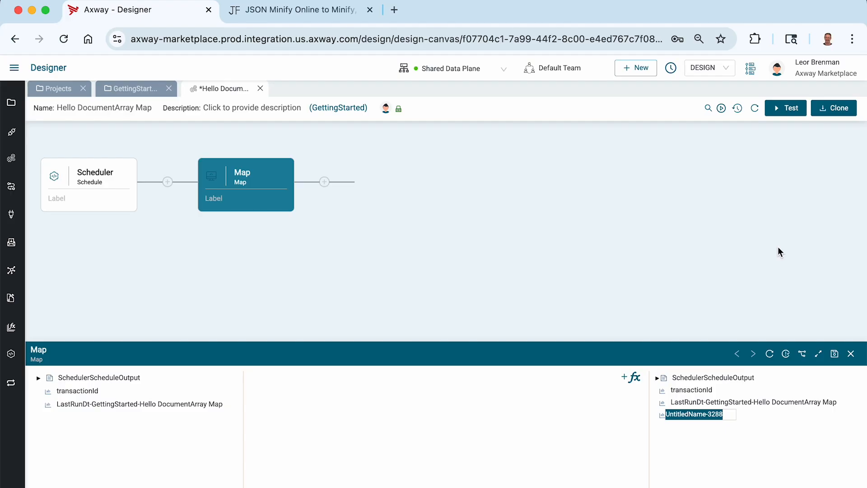
text(d)
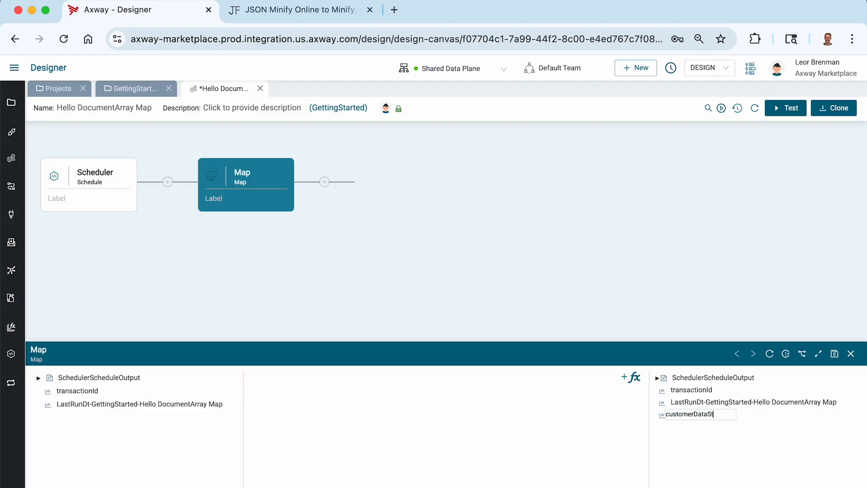
key(Return)
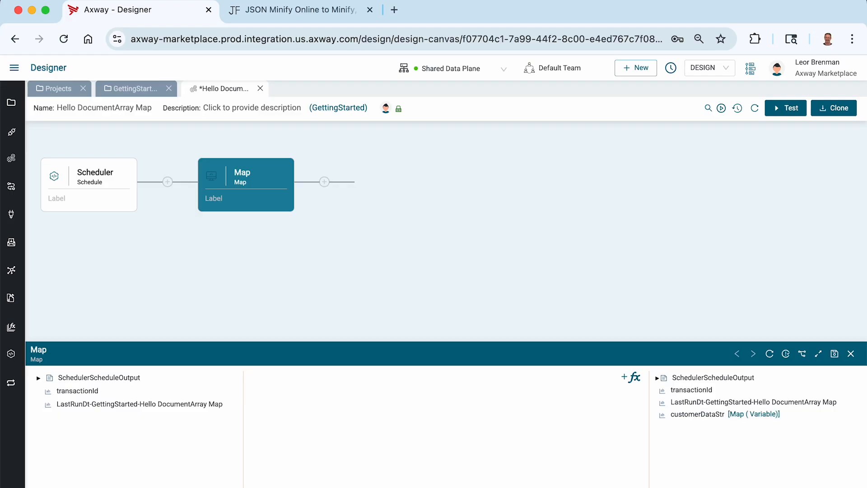
Copy the full contents of customers.json from Visual Studio Code into the input editor of the JSON Minify page in Chrome.
key(super+Tab)
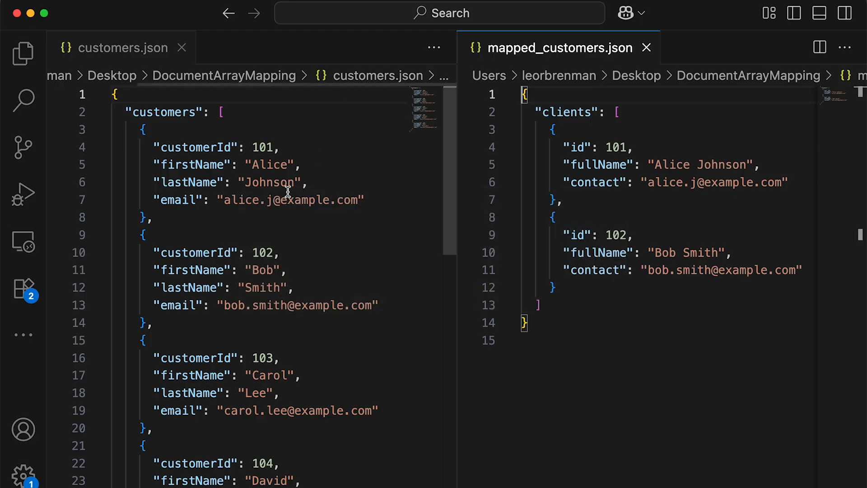
click(285, 193)
key(super+a)
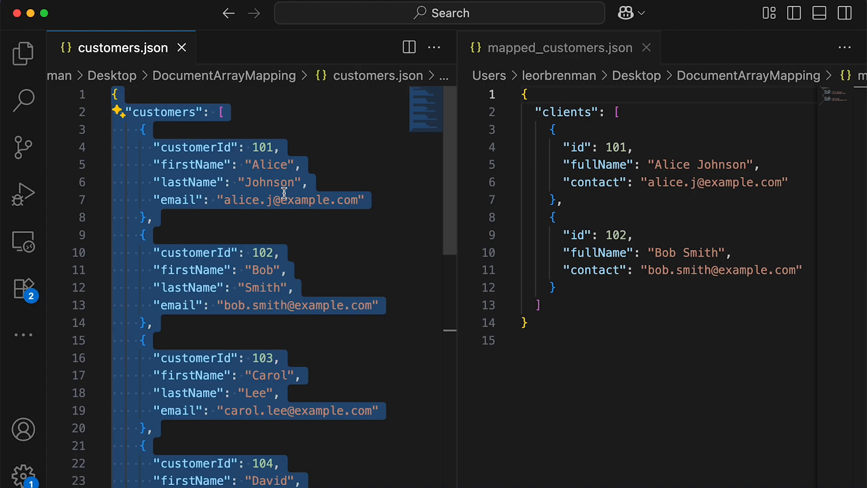
key(super+Tab)
click(307, 10)
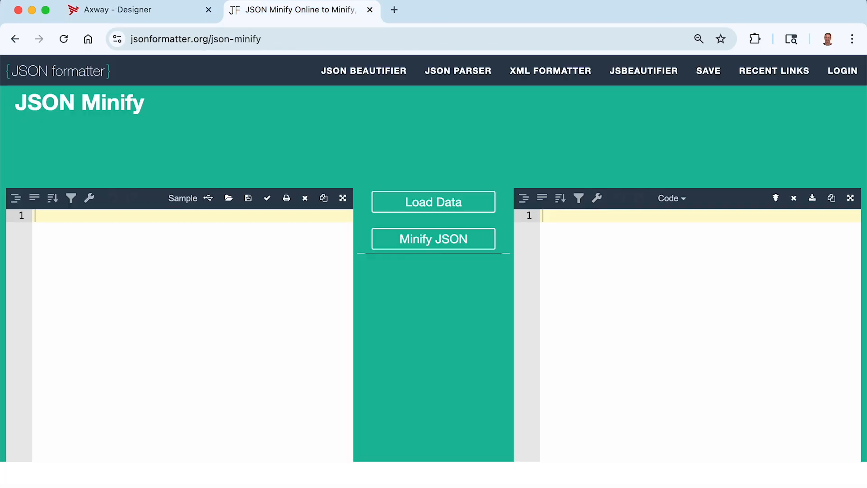
key(super+v)
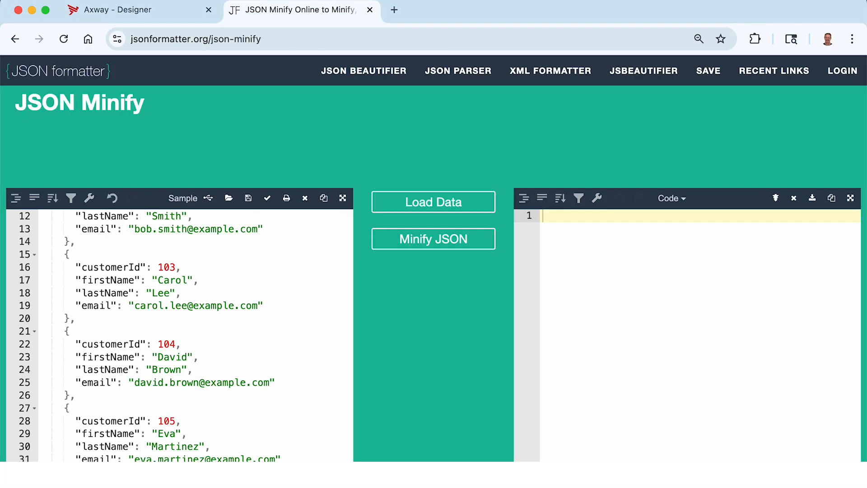
Minify the pasted customers JSON and bring the copied result back to the Designer page.
click(424, 240)
click(831, 200)
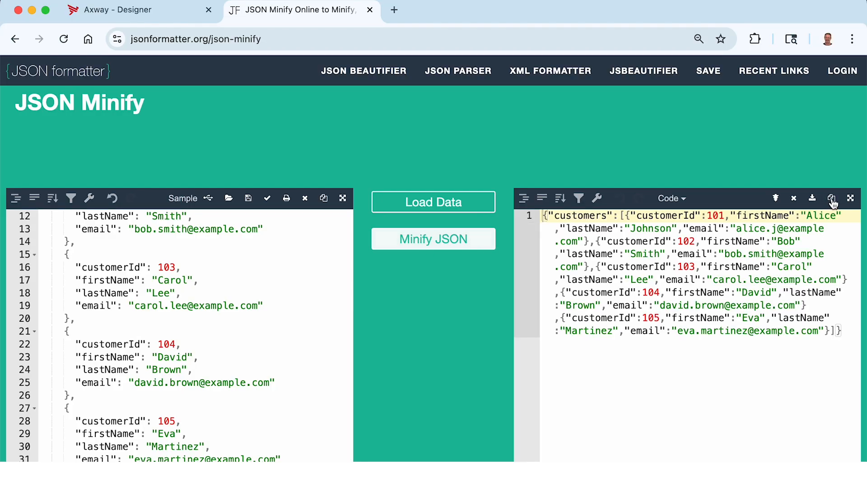
key(ctrl+shift+Tab)
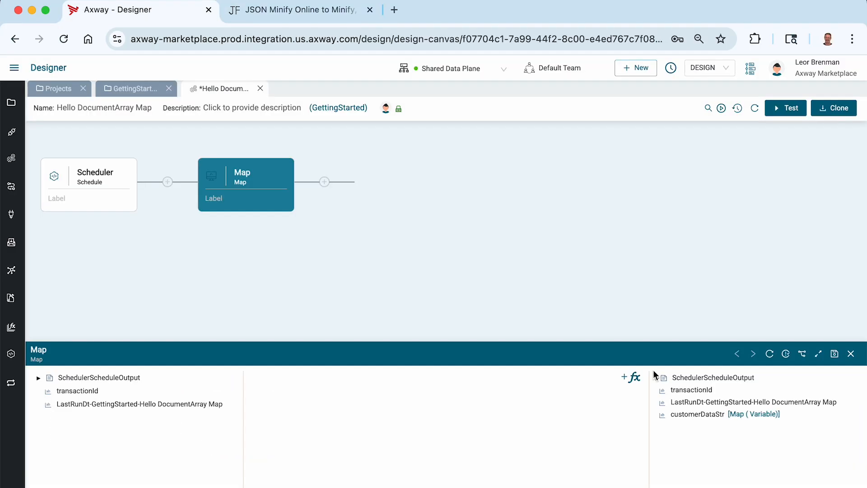
Set the value of customerDataStr to the copied minified JSON and save the Map.
right_click(700, 416)
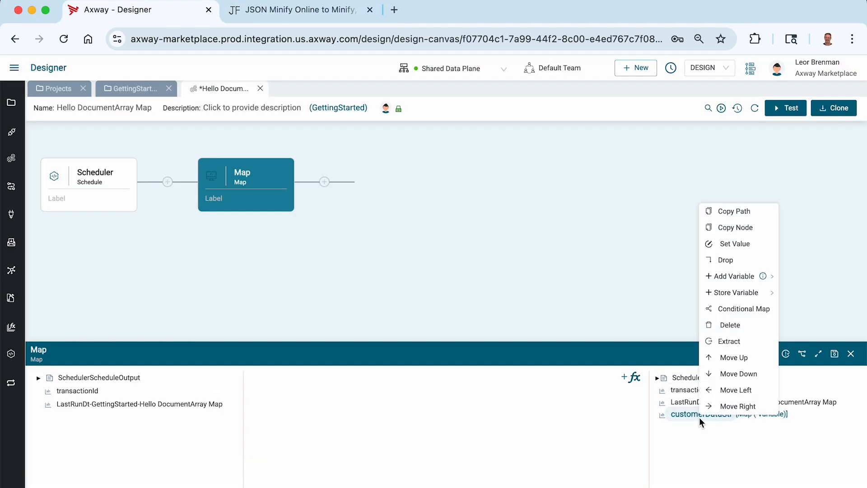
click(723, 245)
key(super+v)
click(713, 246)
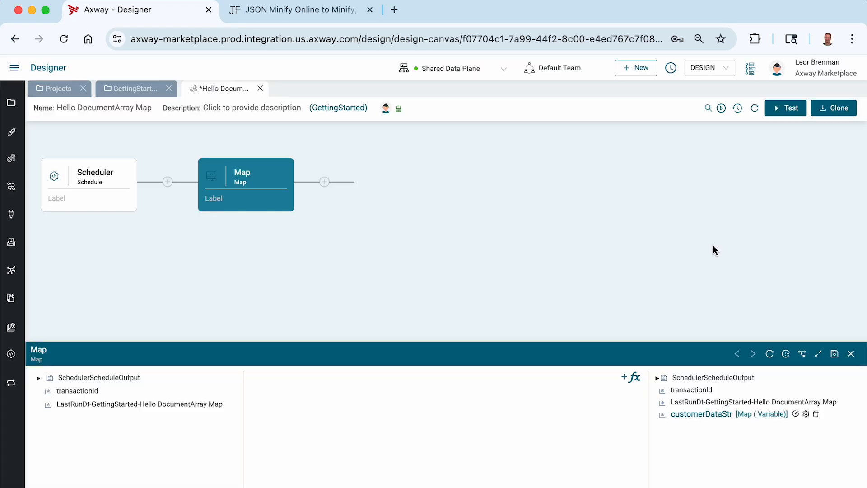
click(834, 354)
Return to the GettingStarted project and check customers_orders.json and customers.json in Finder's DocumentArrayMapping folder.
click(136, 88)
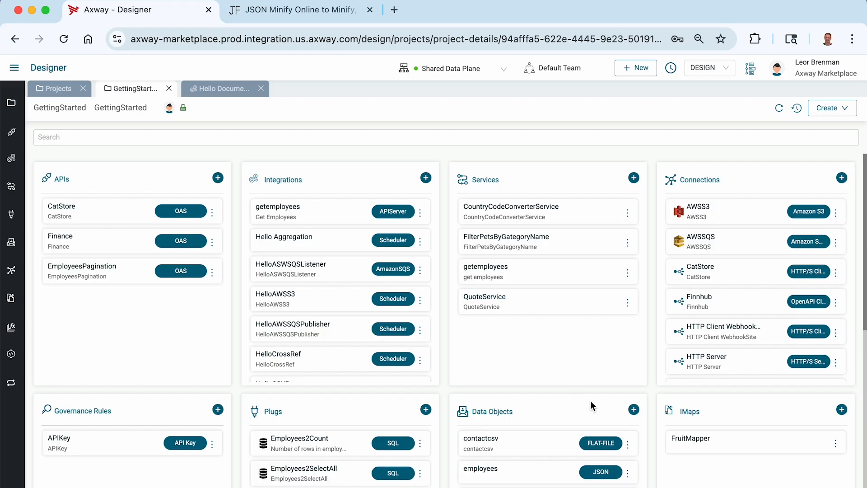
key(super+Tab)
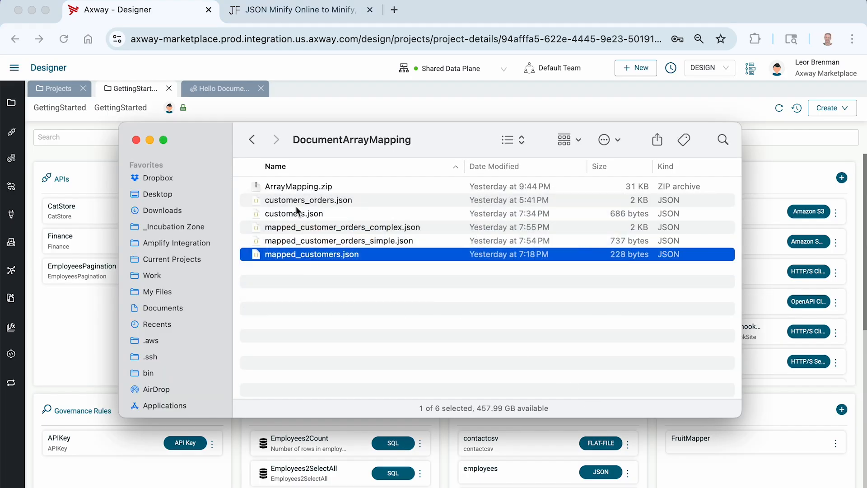
click(294, 203)
click(294, 203)
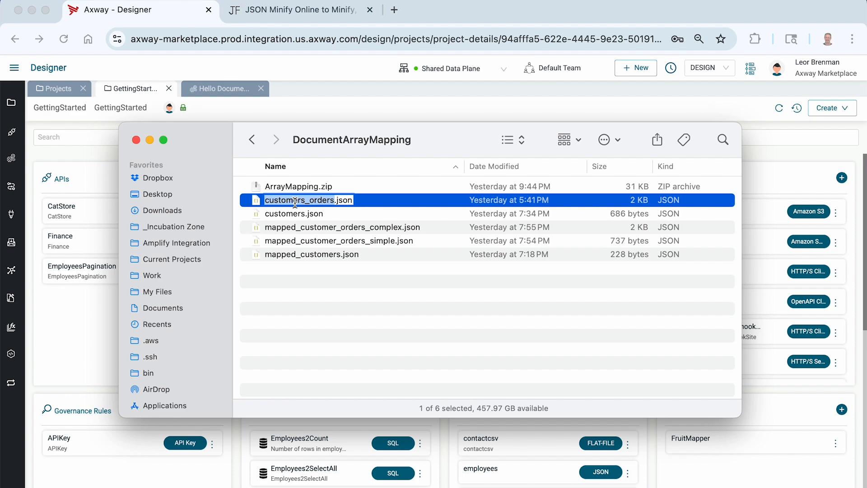
click(290, 214)
click(289, 215)
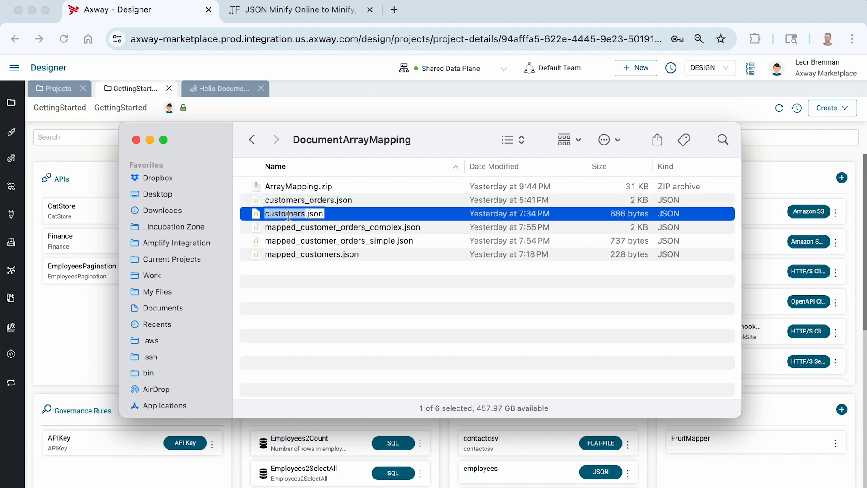
click(546, 449)
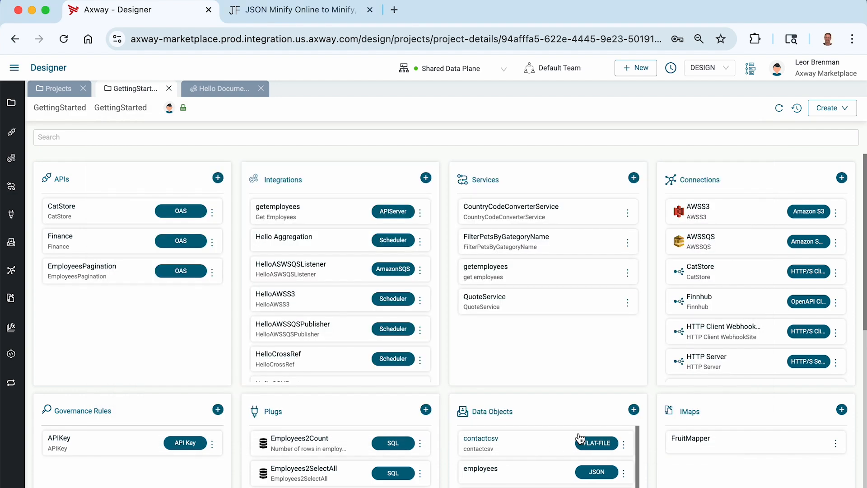
Create a customers data object in GettingStarted with the JSON SAMPLE format from customers.json, and check its fields.
click(633, 412)
key(super+v)
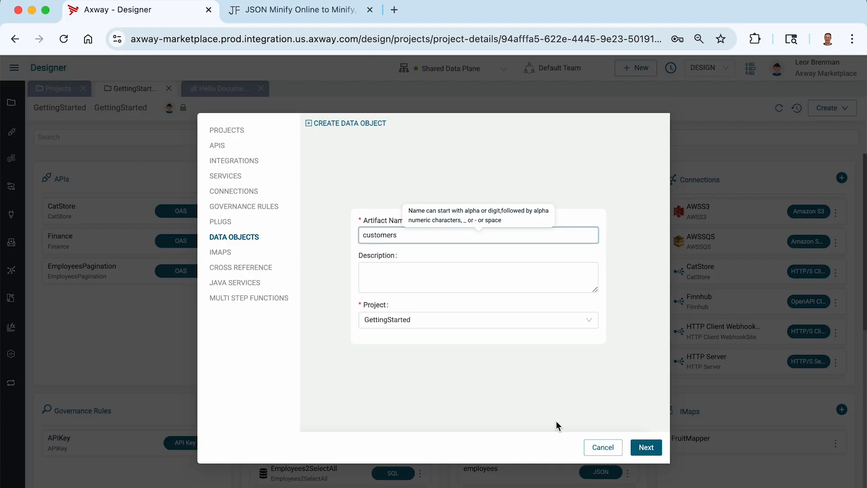
click(651, 448)
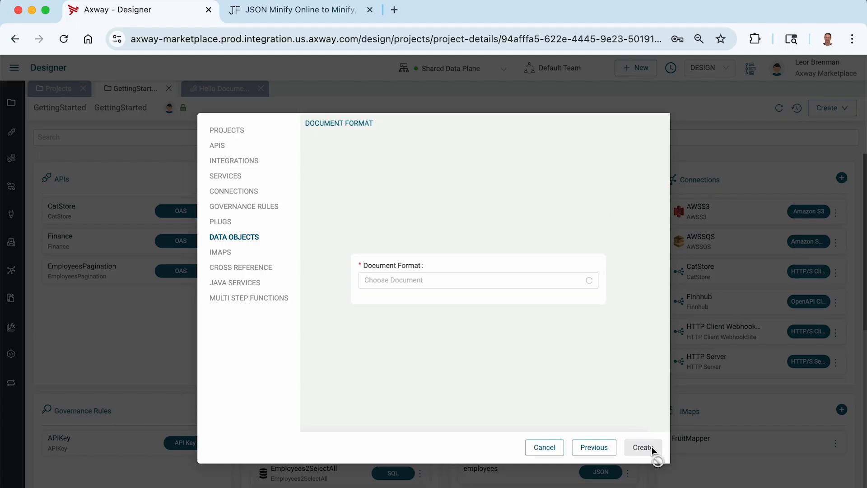
click(381, 280)
click(391, 363)
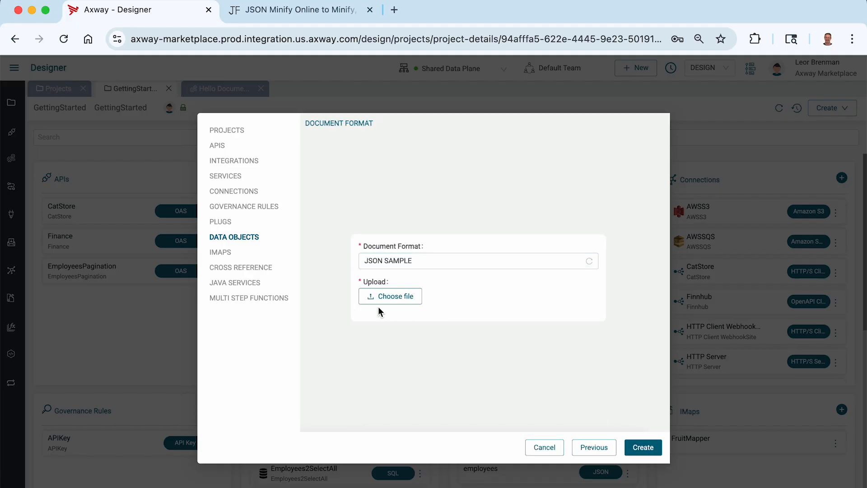
click(376, 298)
double_click(215, 195)
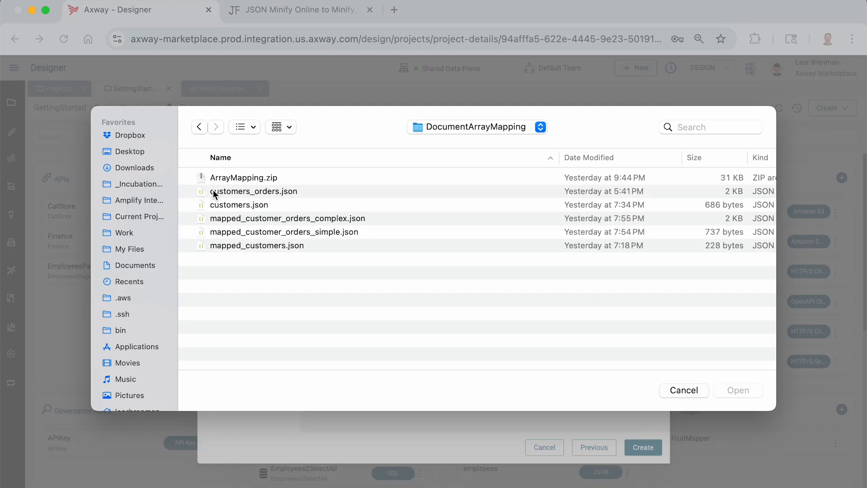
double_click(234, 206)
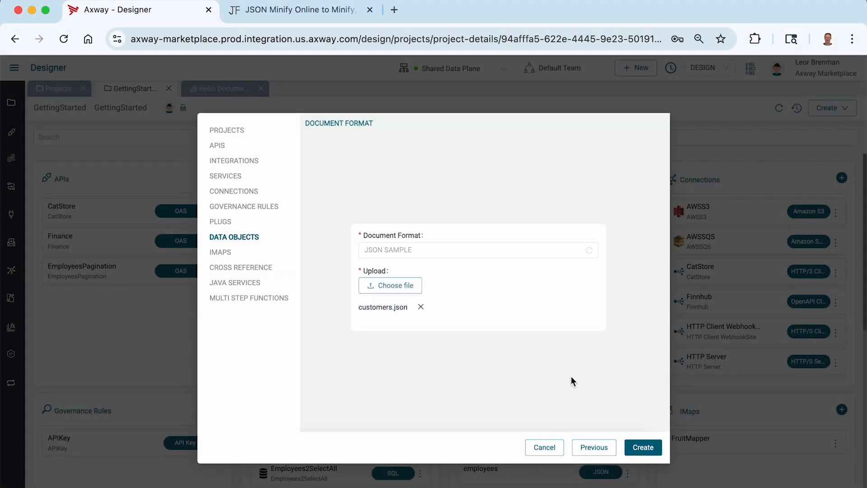
click(643, 448)
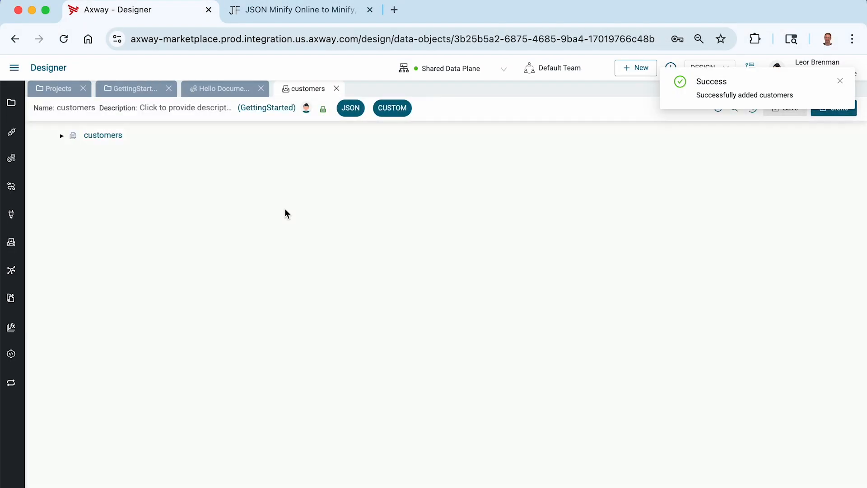
click(62, 135)
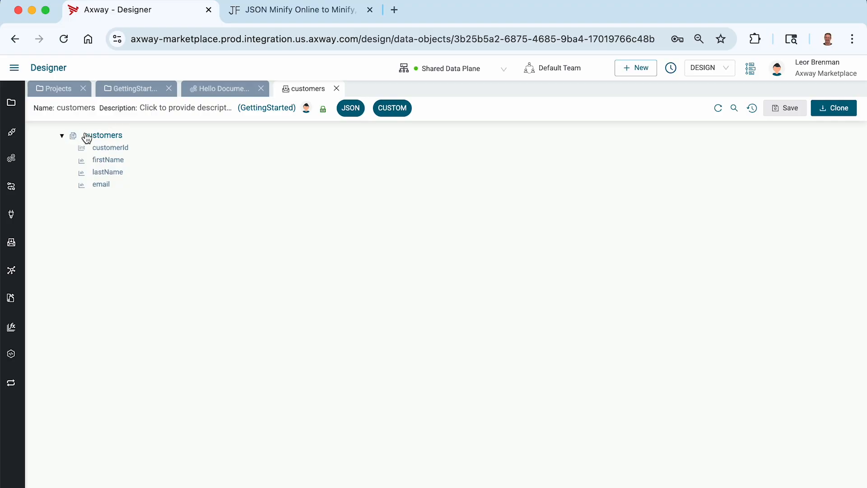
click(336, 88)
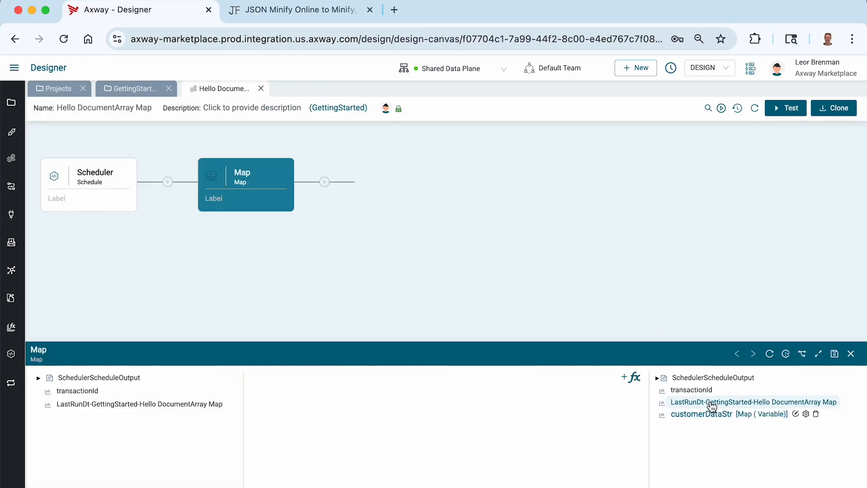
Copy the base name of mapped_customers.json from Finder's DocumentArrayMapping folder and return to the integration in Chrome.
key(super+Tab)
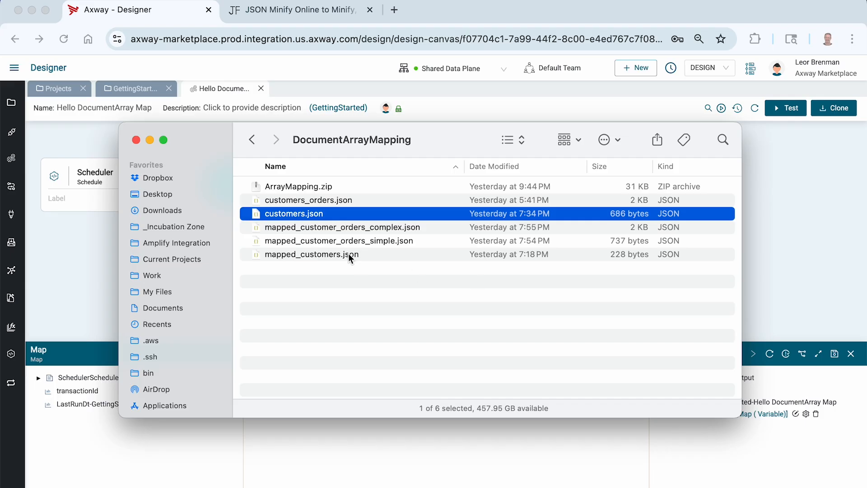
click(334, 256)
click(334, 256)
key(super+c)
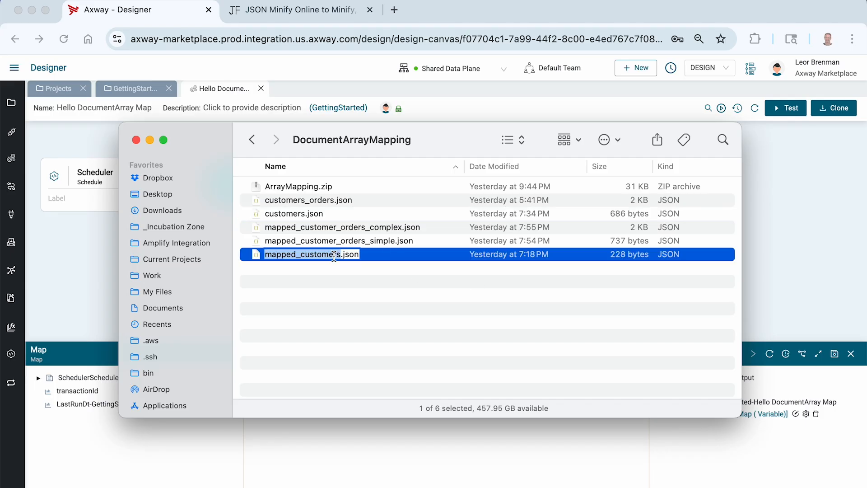
key(super+Tab)
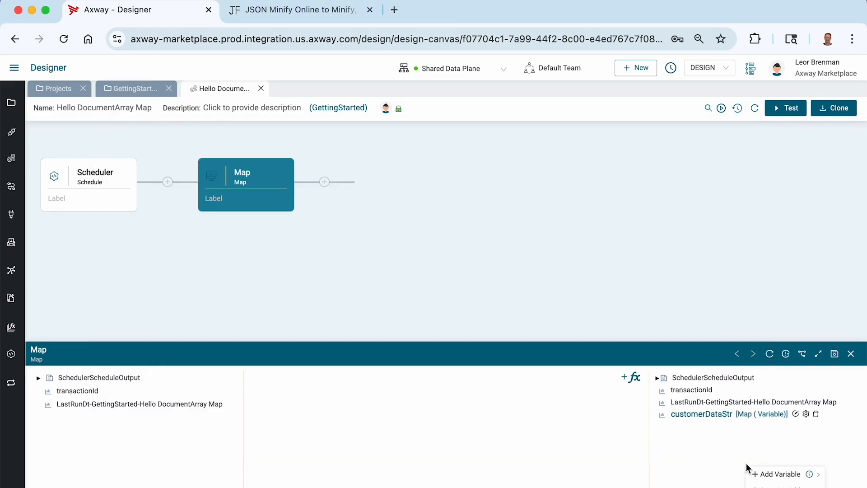
Create a mapped_customers data object in GettingStarted with the JSON SAMPLE format from mapped_customers.json, and check the fields of its clients array.
click(136, 91)
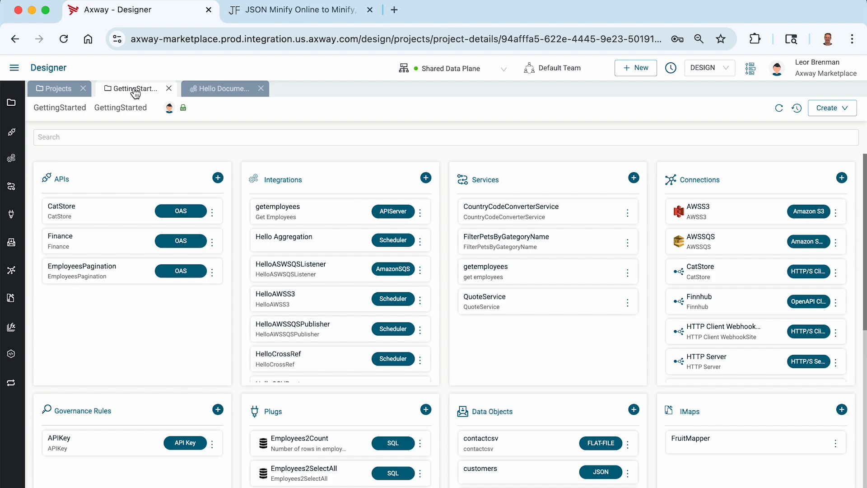
click(634, 410)
click(372, 234)
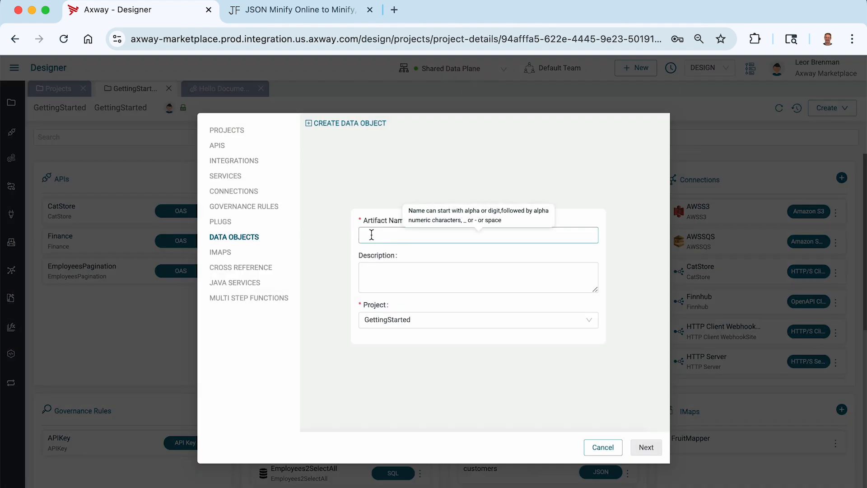
key(super+v)
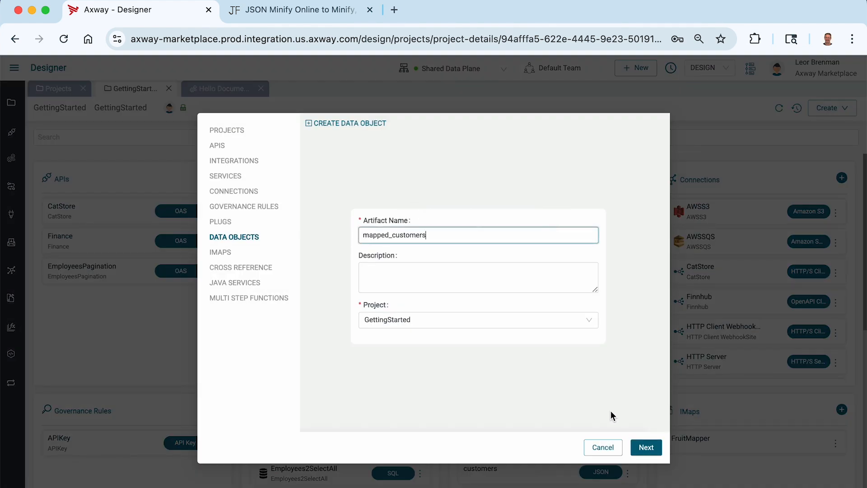
click(646, 447)
click(397, 279)
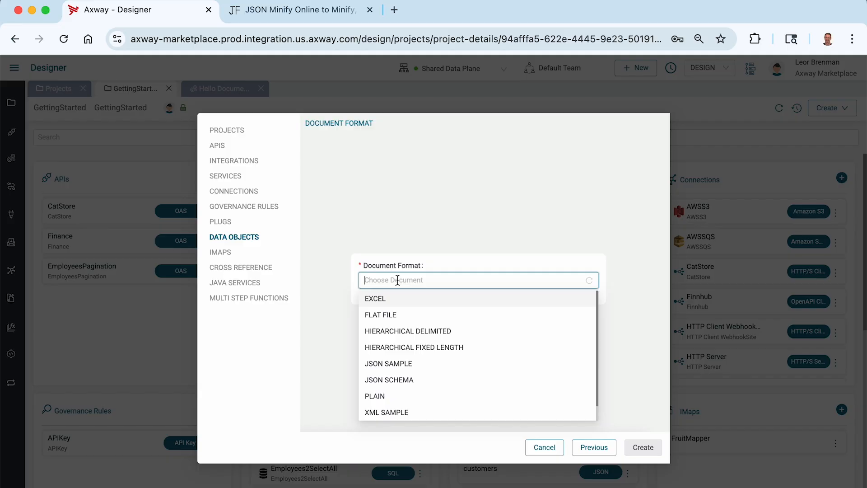
click(392, 362)
click(387, 297)
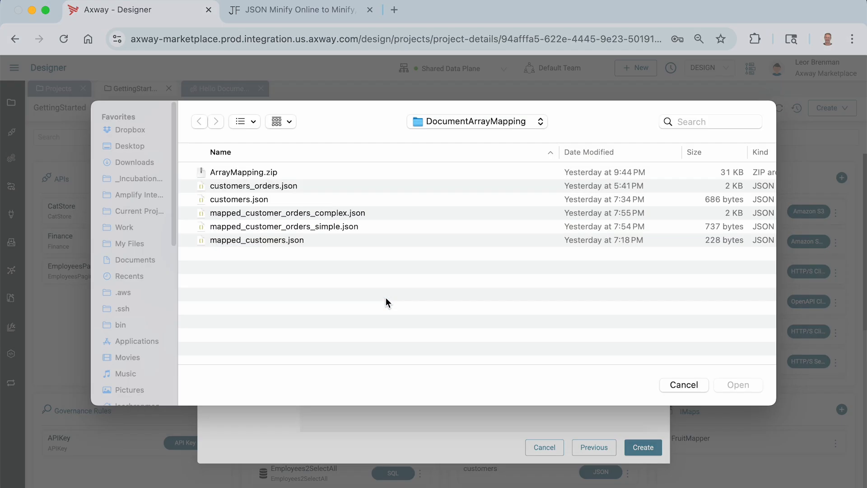
click(272, 246)
double_click(273, 246)
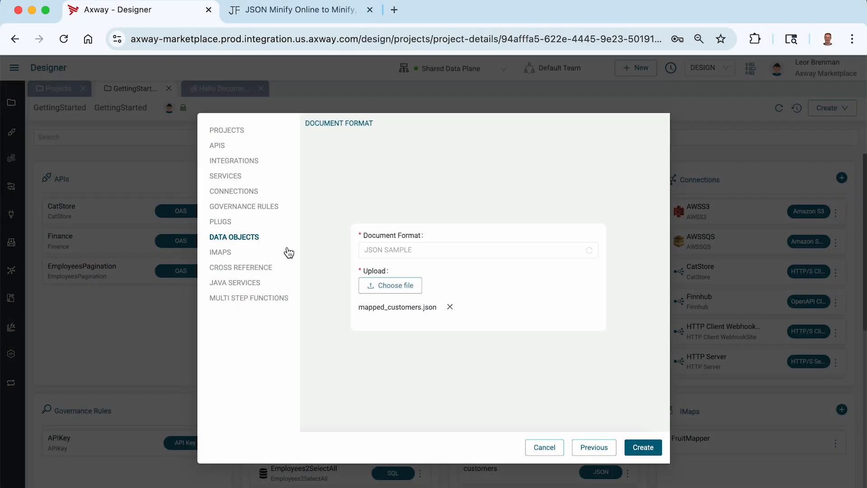
click(643, 447)
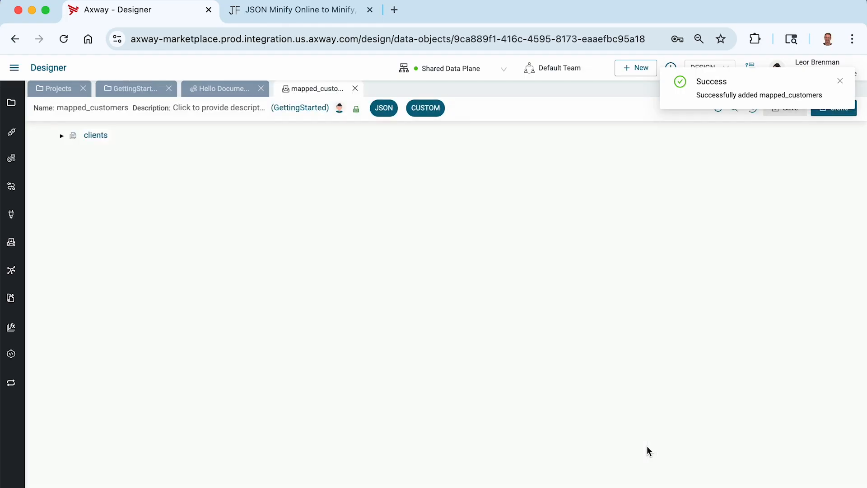
click(62, 136)
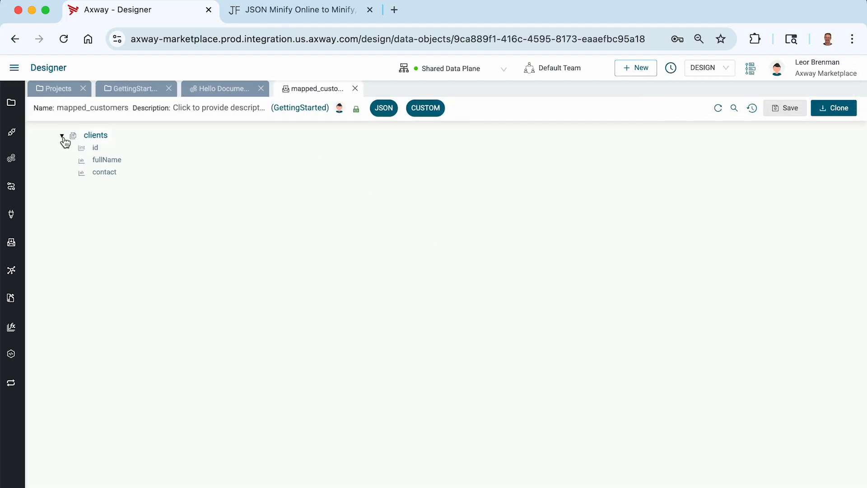
click(355, 89)
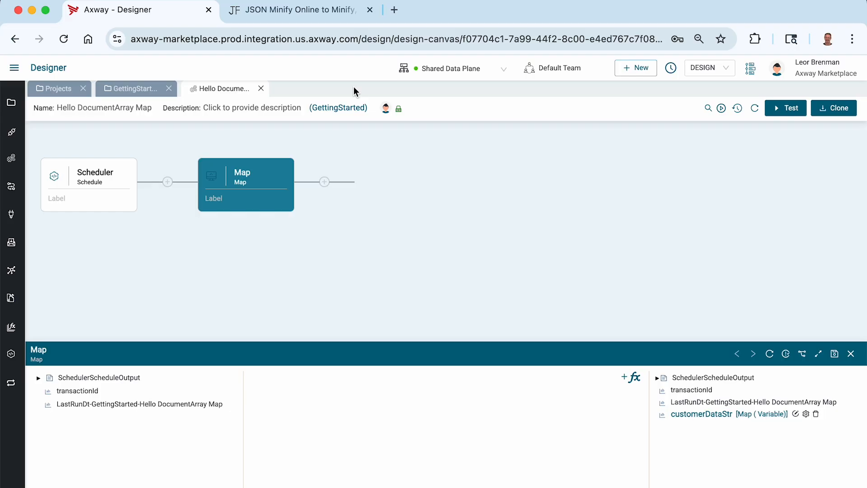
Add a Data Object Reference variable named mapped_customers to the Map, based on the mapped_customers data object, and save the Map.
click(834, 354)
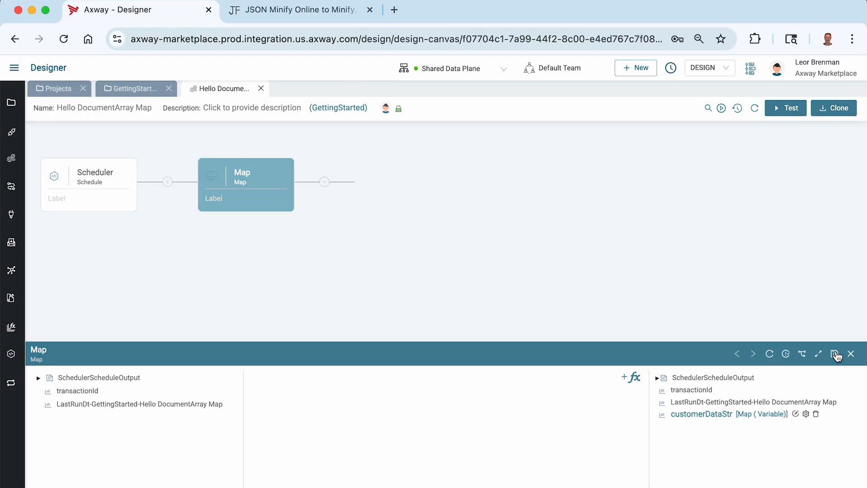
right_click(713, 453)
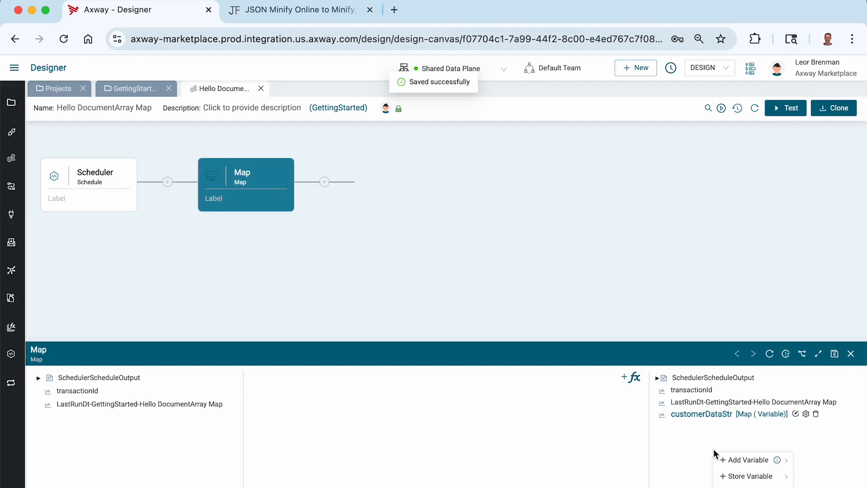
mouse_move(726, 462)
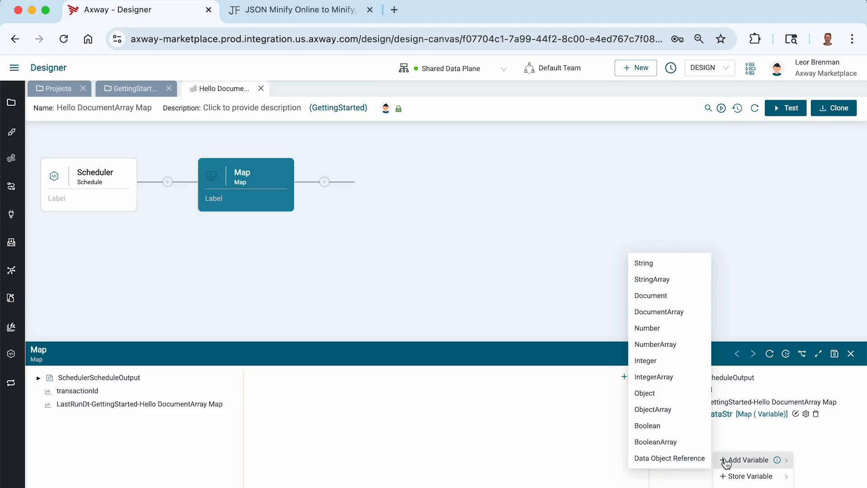
click(686, 465)
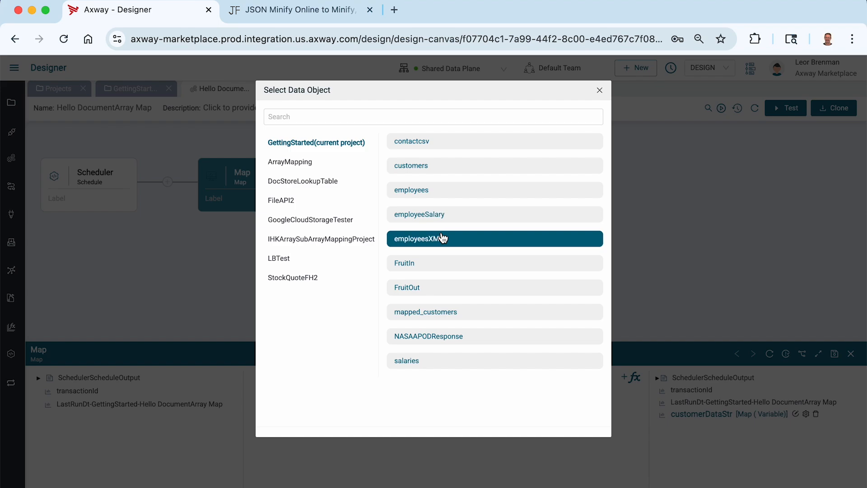
click(421, 313)
key(super+v)
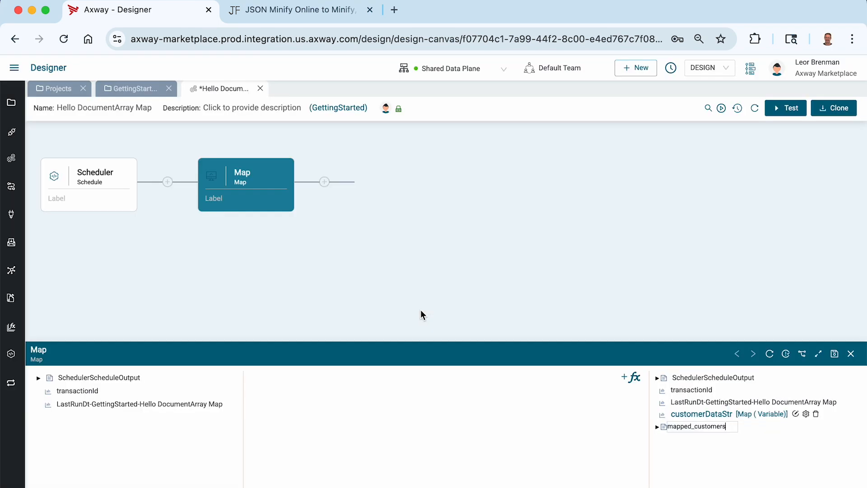
key(Return)
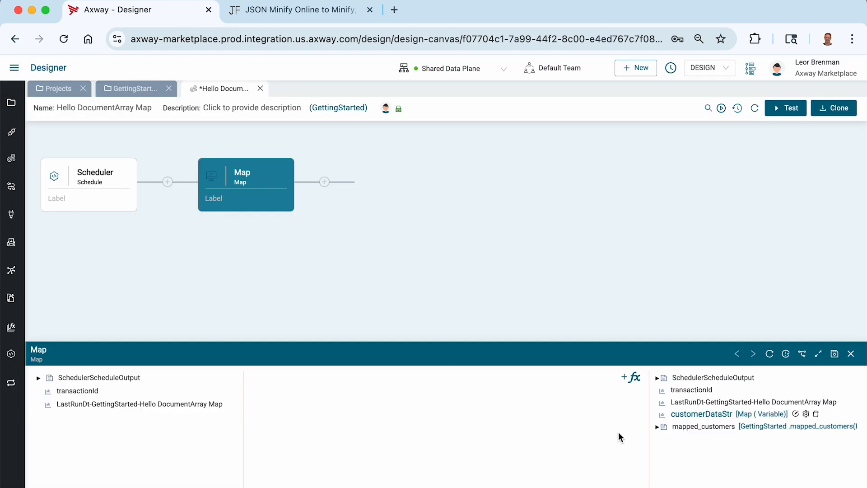
click(658, 428)
click(667, 439)
click(835, 354)
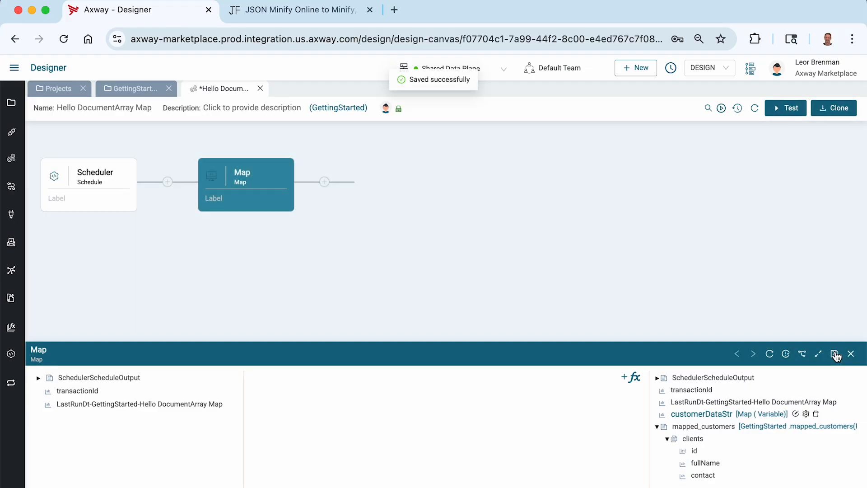
click(657, 427)
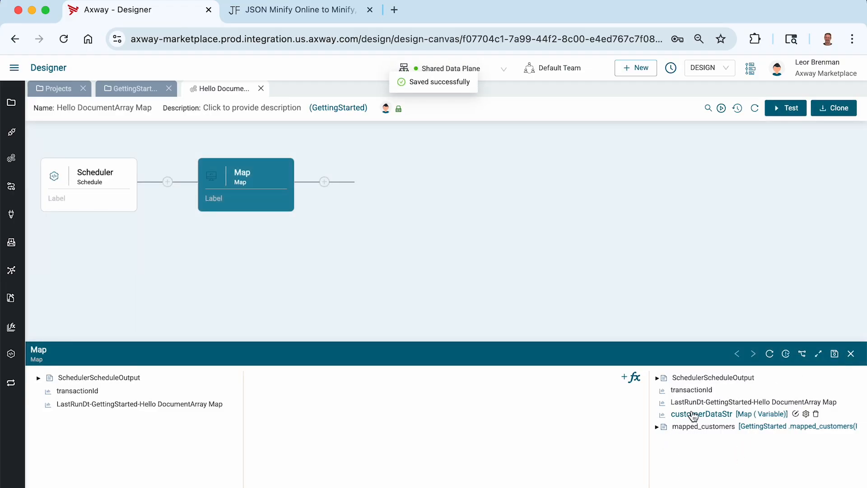
Add a JSONParser component with the Read action after the Map.
click(326, 182)
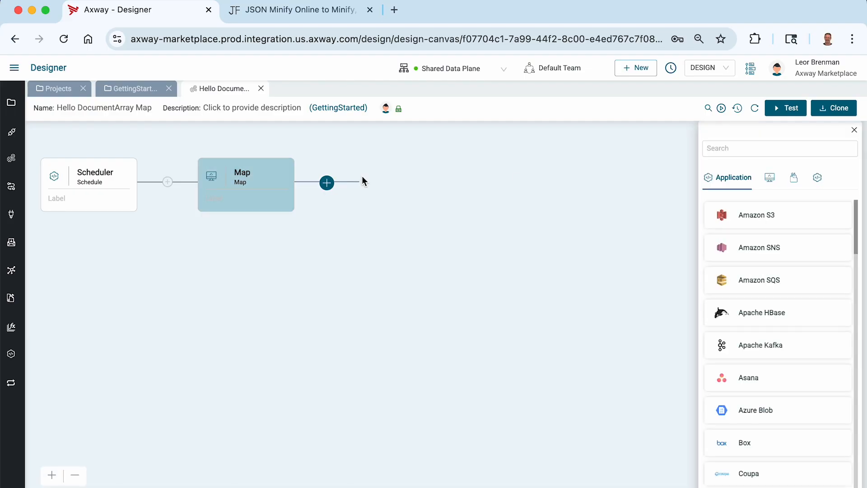
click(753, 149)
text(js)
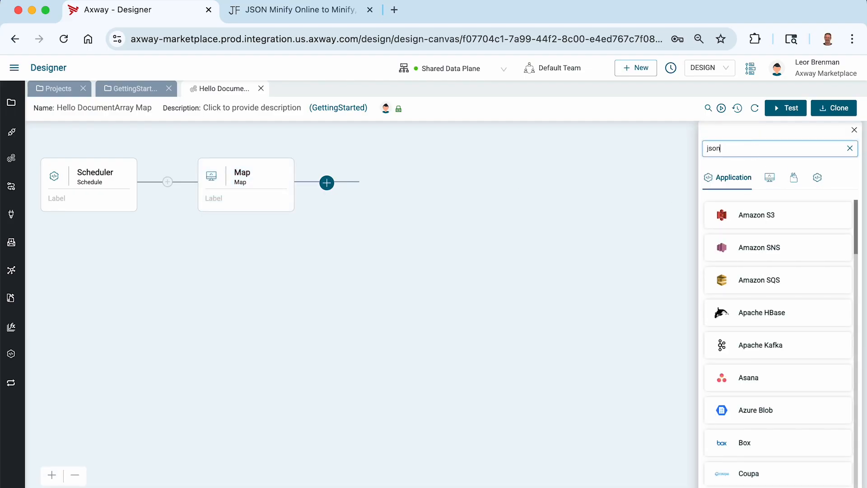
text(on)
click(762, 217)
click(742, 238)
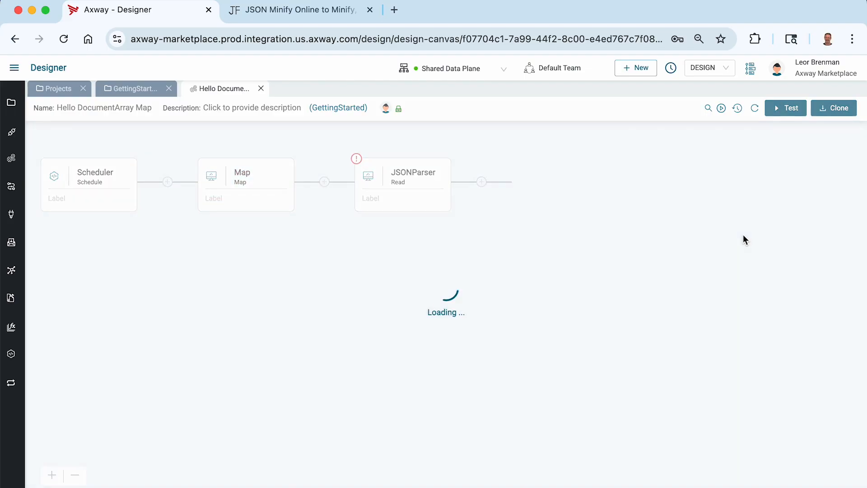
Set the JSONParser's data object to customers and map customerDataStr to its jsonString input.
click(310, 390)
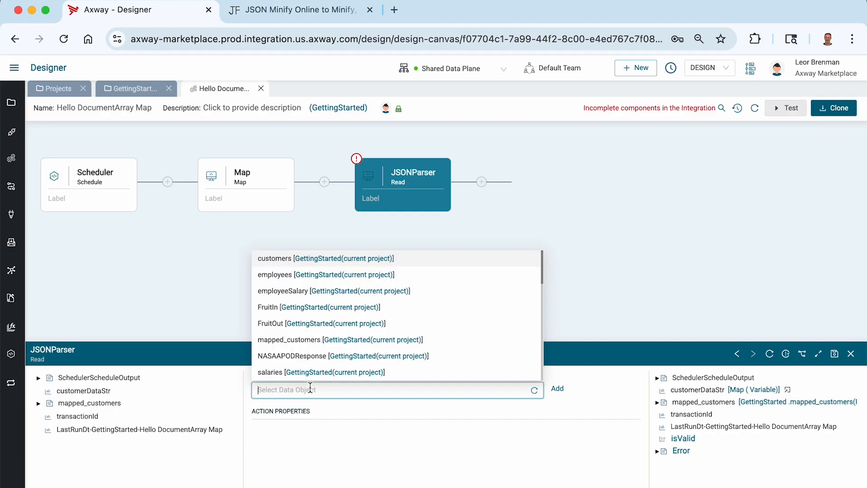
click(275, 258)
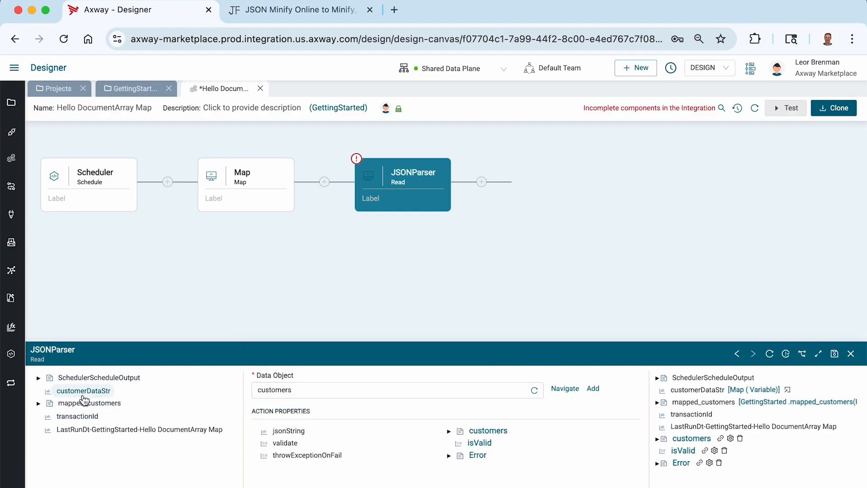
drag(84, 397, 278, 434)
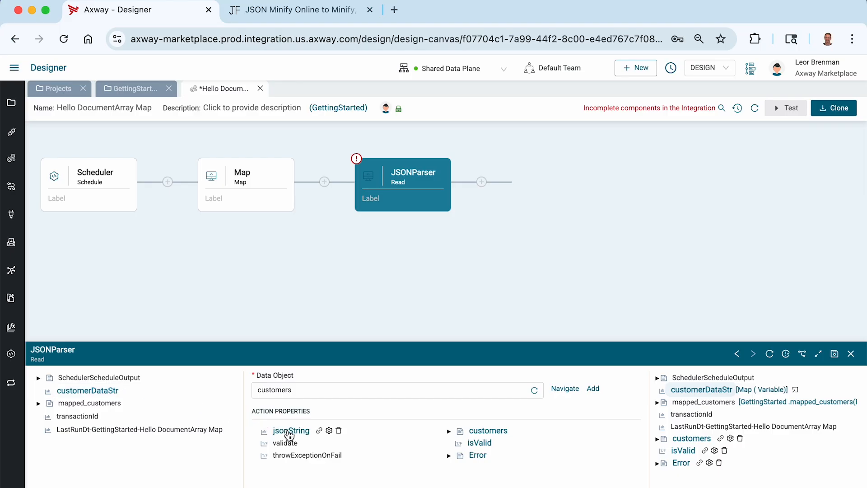
click(818, 353)
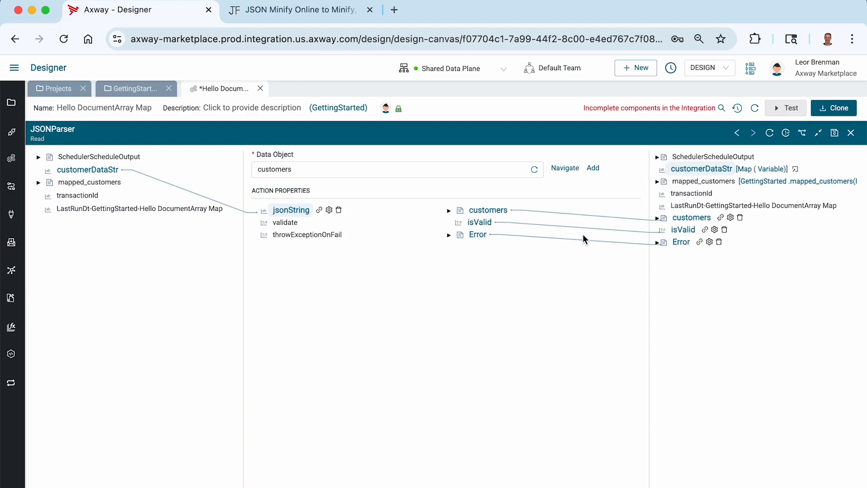
Check the fields of the customers array in the JSONParser output, and save and close the JSONParser configuration.
click(657, 218)
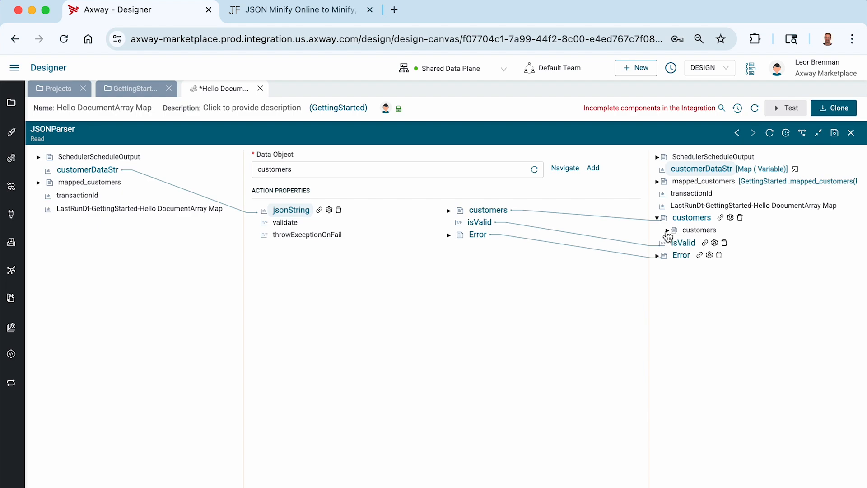
click(667, 231)
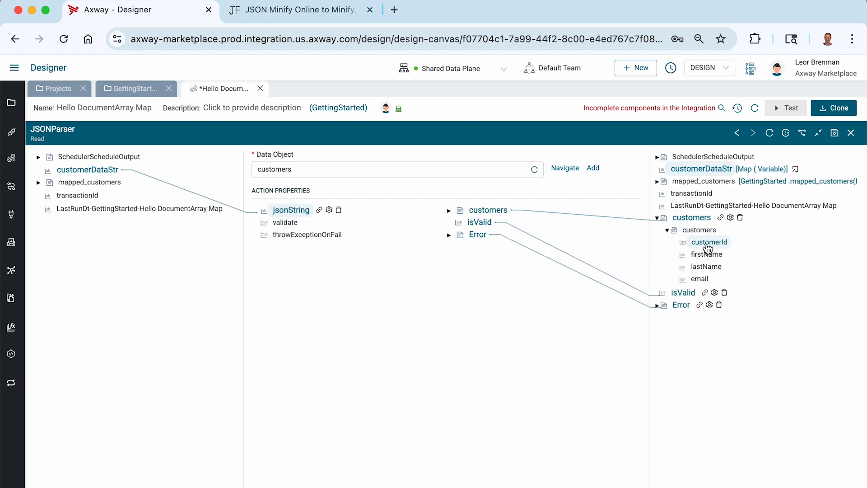
click(835, 132)
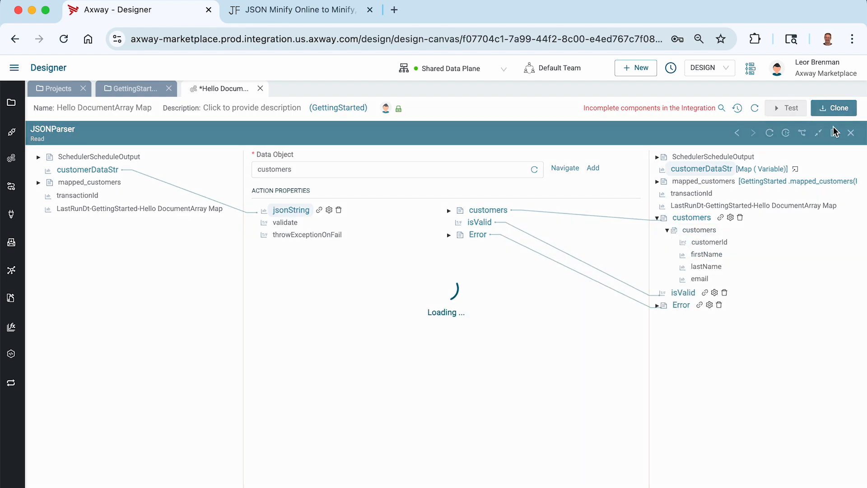
click(851, 132)
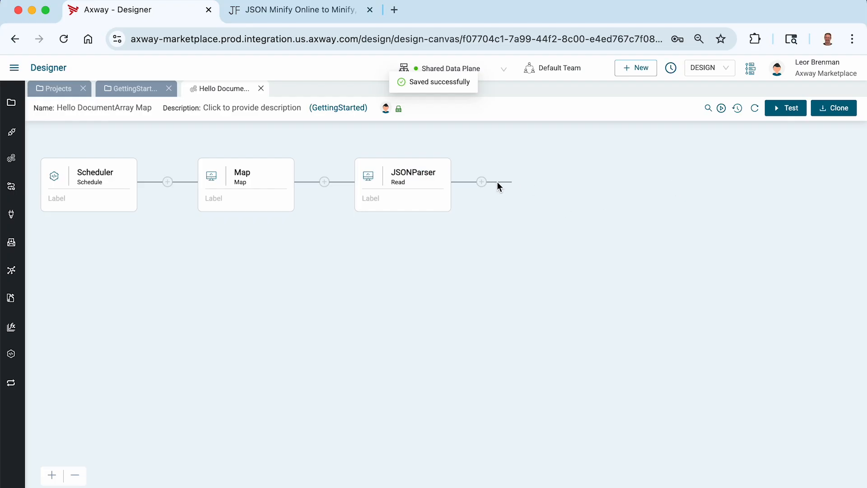
Add a Map component after the JSONParser.
click(483, 183)
click(731, 148)
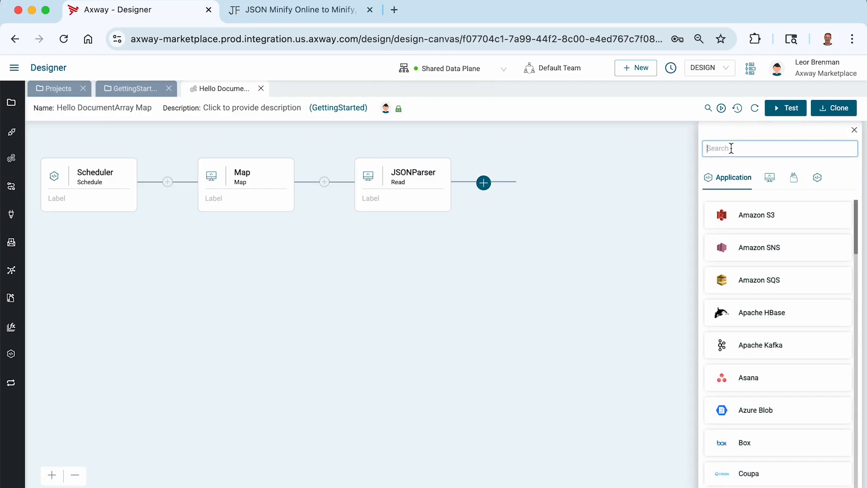
text(map)
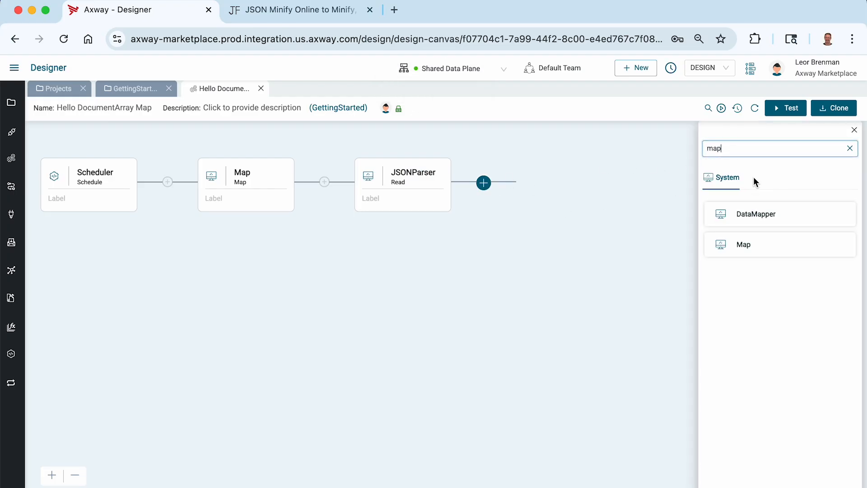
click(744, 246)
click(747, 268)
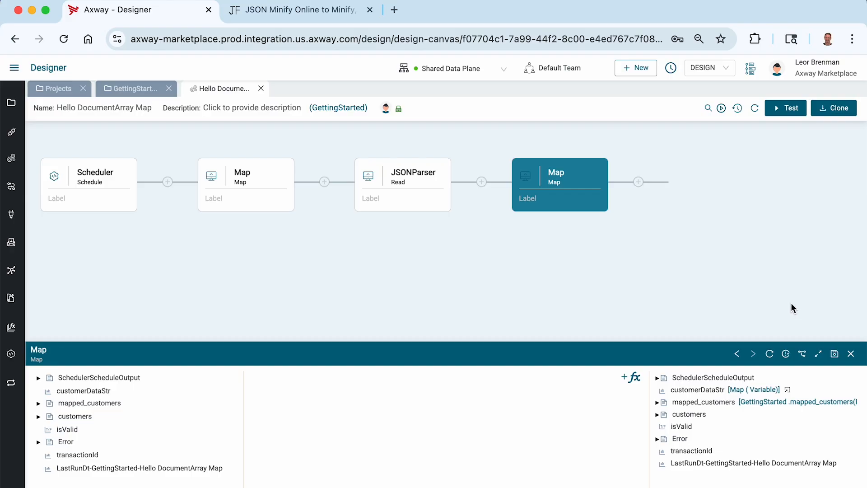
In the new Map, map customerId to id and email to contact, from the customers array to the clients array of mapped_customers.
click(818, 353)
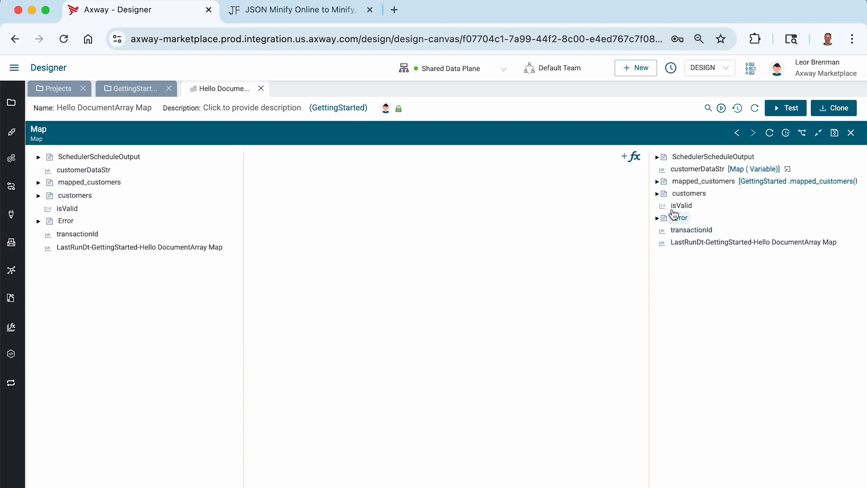
click(657, 182)
click(666, 194)
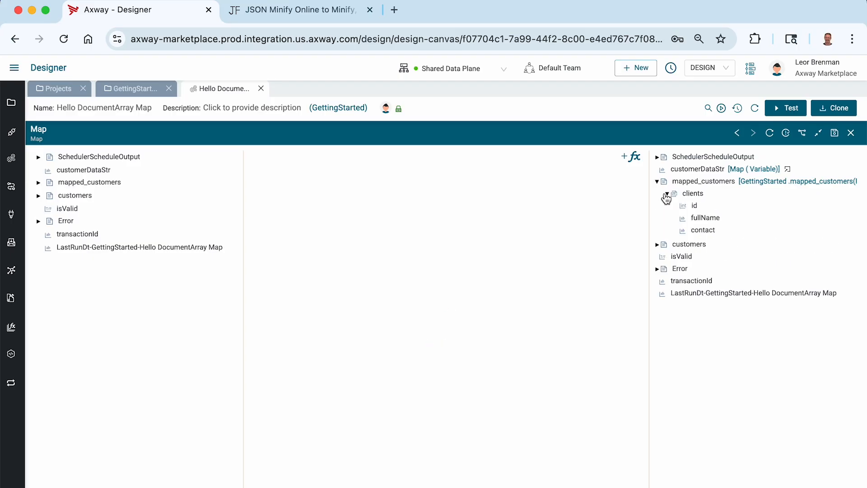
click(39, 196)
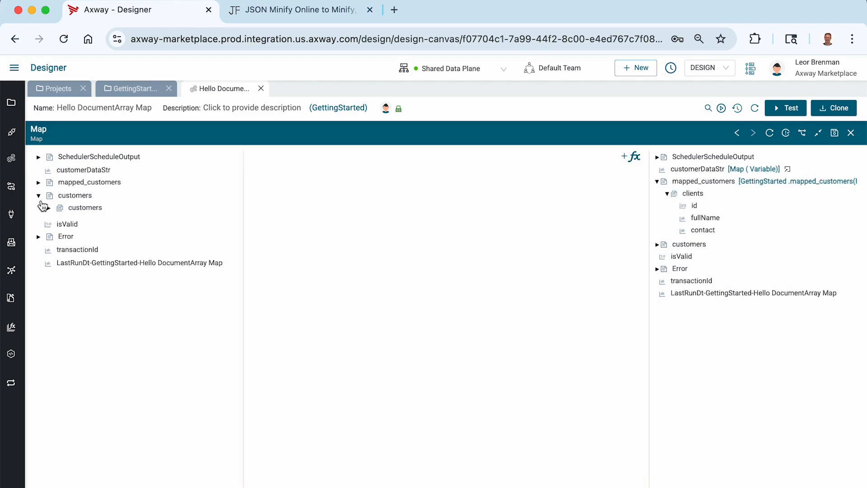
click(49, 208)
drag(88, 219, 696, 212)
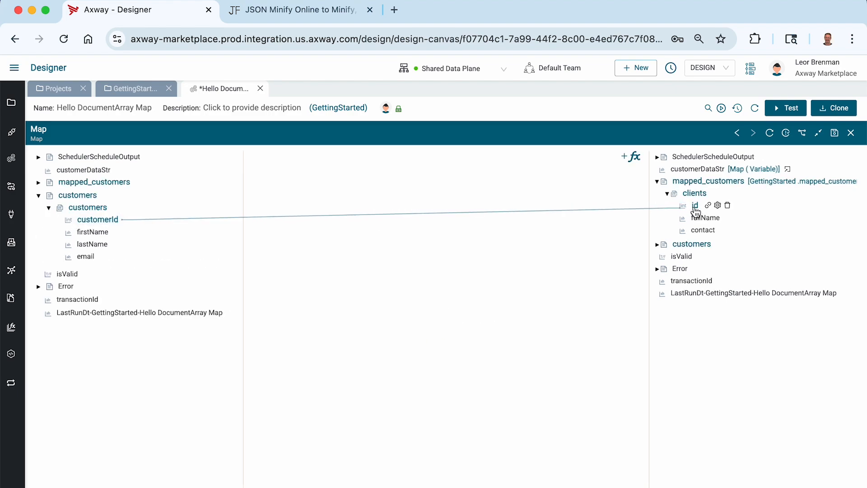
drag(90, 257, 703, 233)
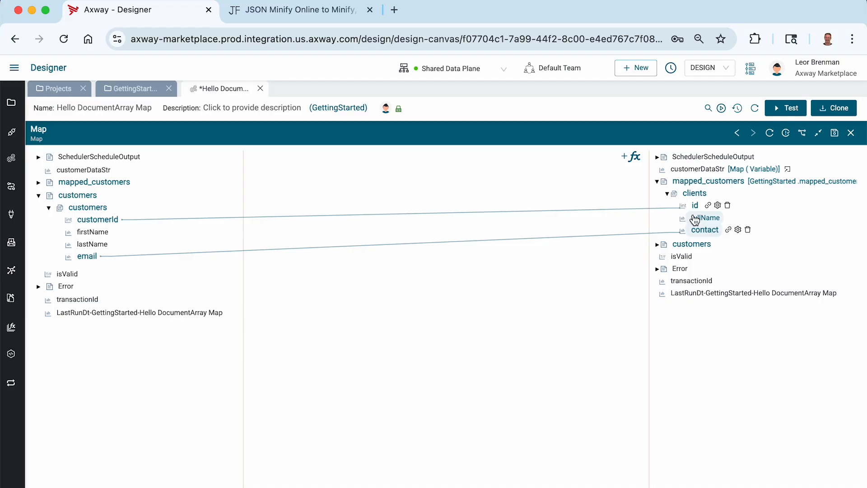
Create a multi-step function in the GettingStarted project with FullName as both its name and description.
click(624, 156)
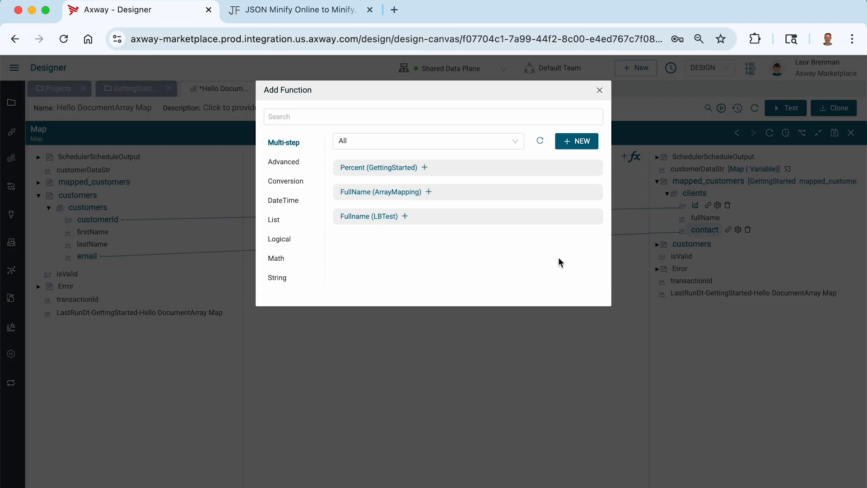
click(572, 142)
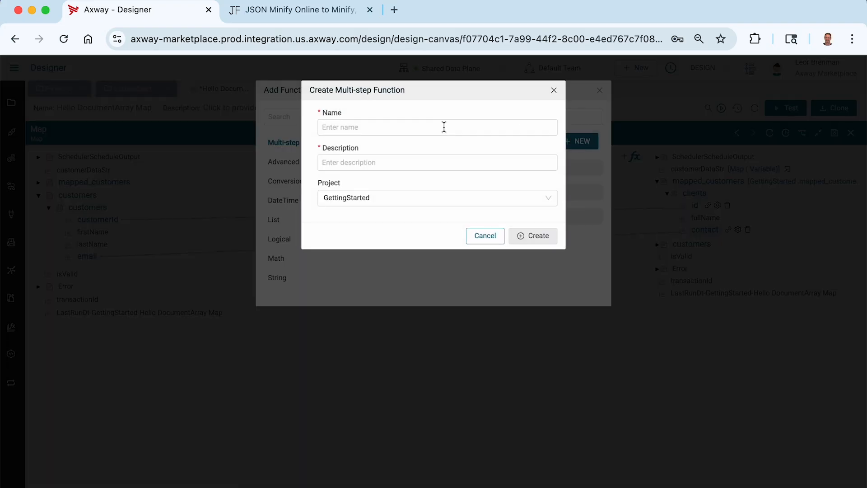
click(342, 131)
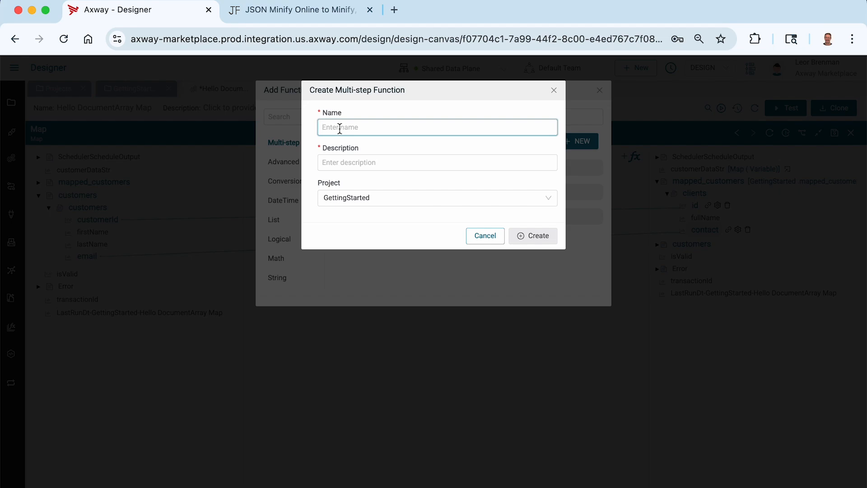
text(FullName)
key(super+a)
key(super+c)
key(Tab)
key(super+v)
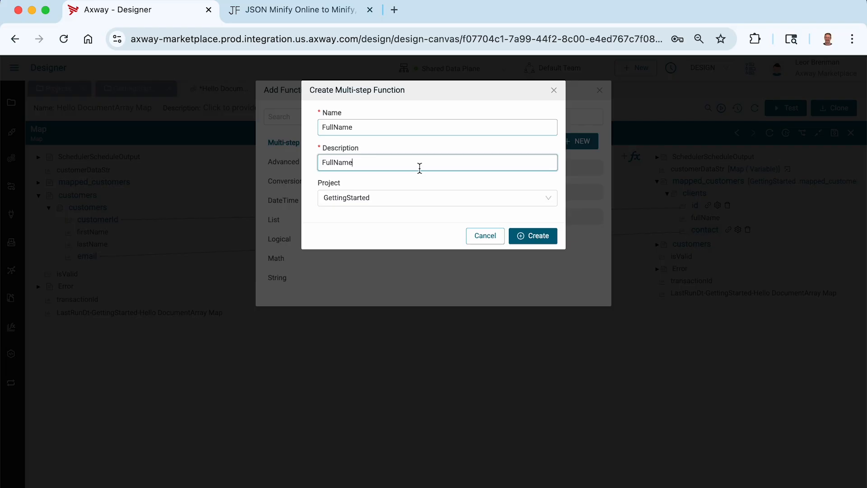
click(541, 237)
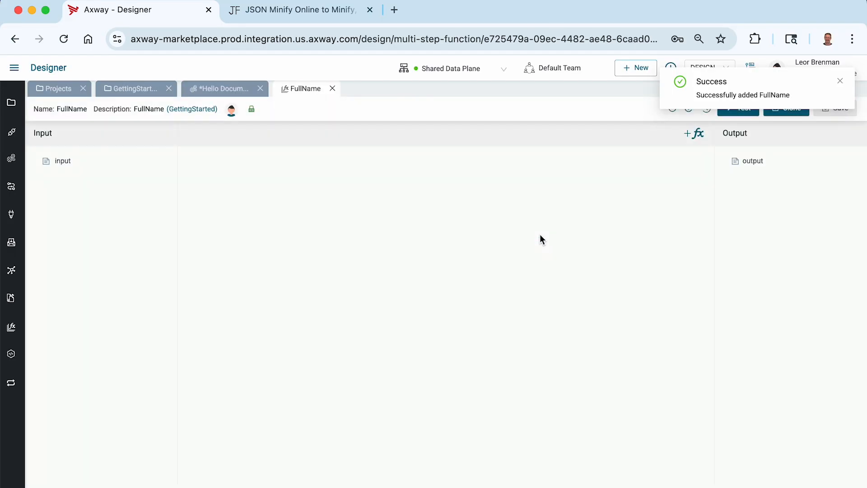
Add a String variable named fname inside the function's input.
right_click(63, 164)
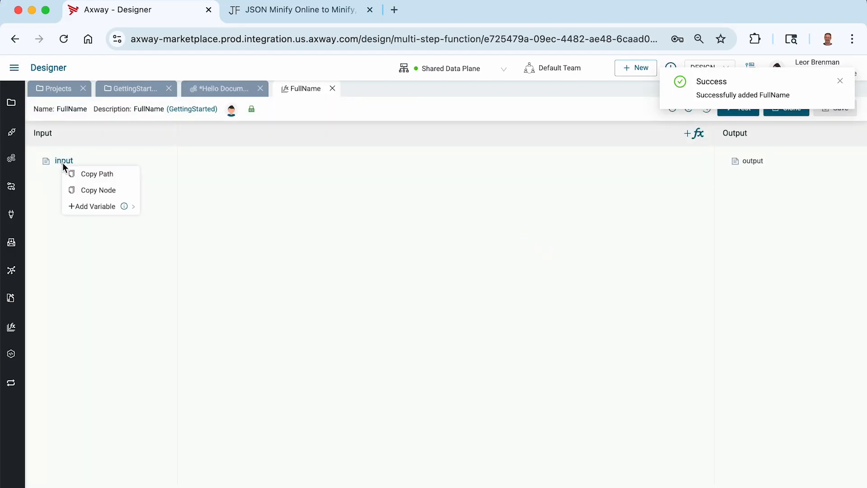
mouse_move(82, 207)
mouse_move(167, 214)
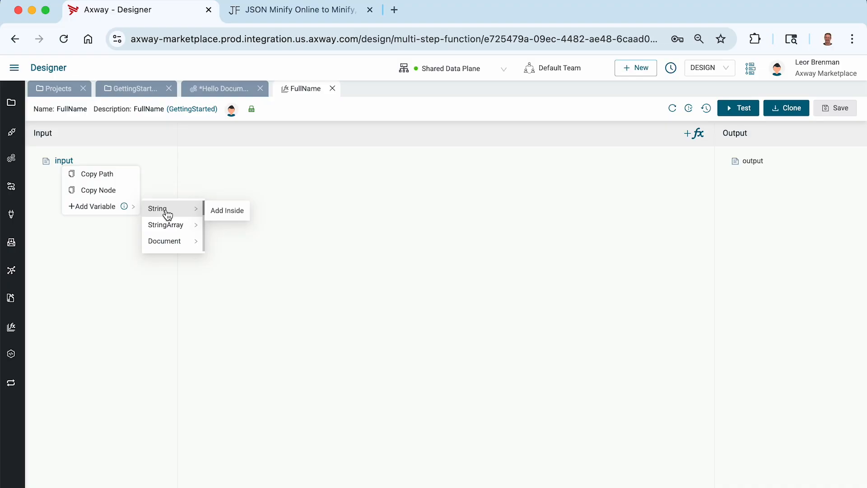
click(223, 208)
text(fname)
key(Return)
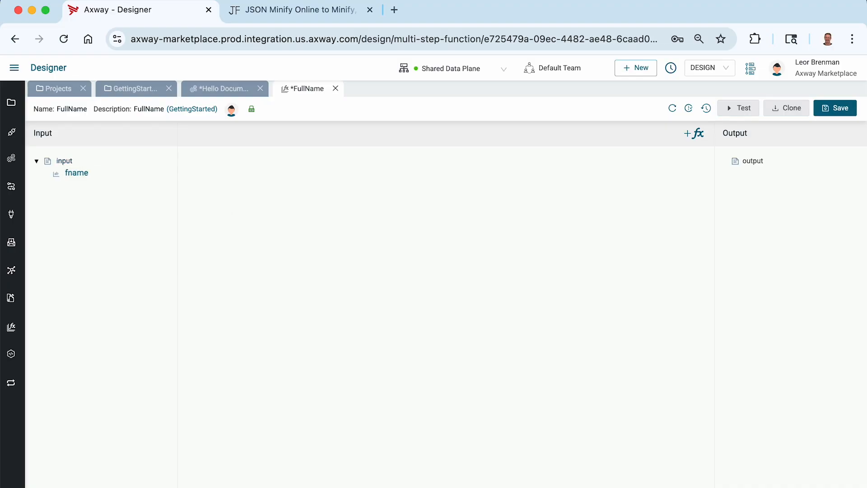
Add a second String variable named lname inside the function's input.
right_click(65, 163)
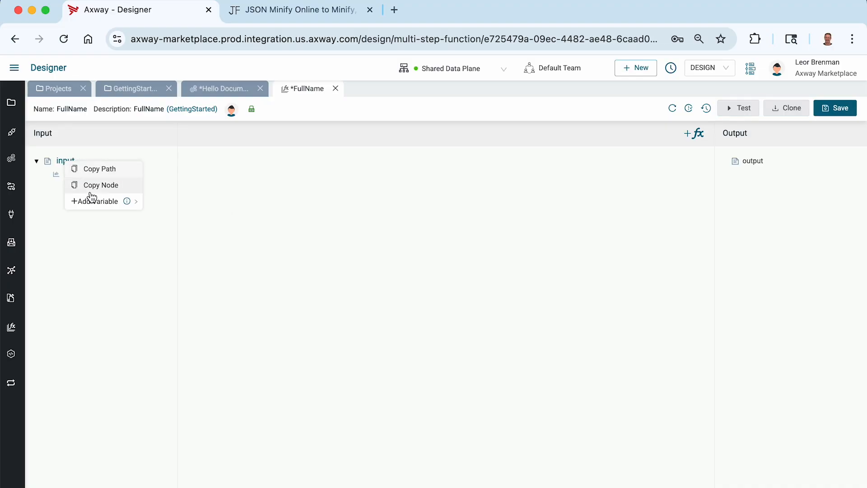
mouse_move(90, 200)
mouse_move(182, 209)
click(224, 207)
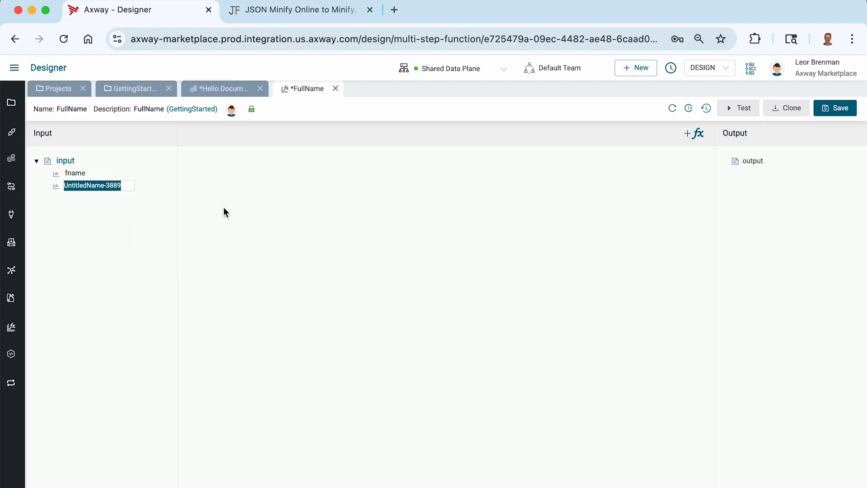
text(lname)
key(Return)
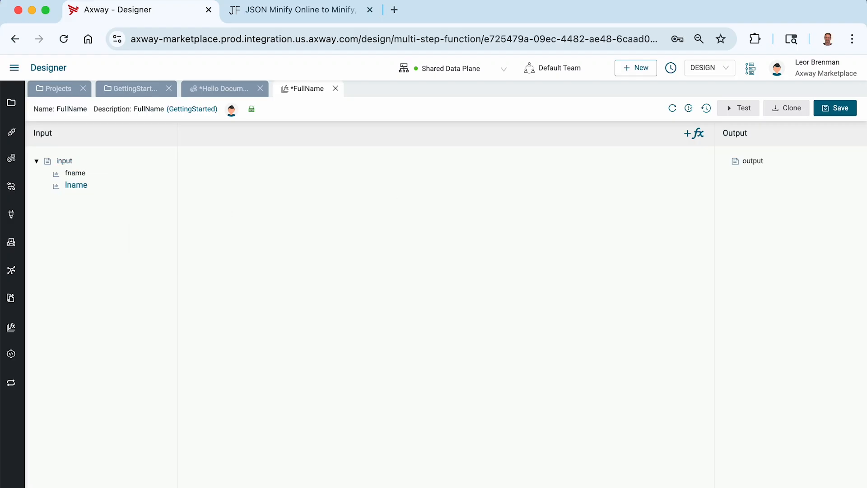
Add a String variable named fullName inside the function's output.
right_click(748, 161)
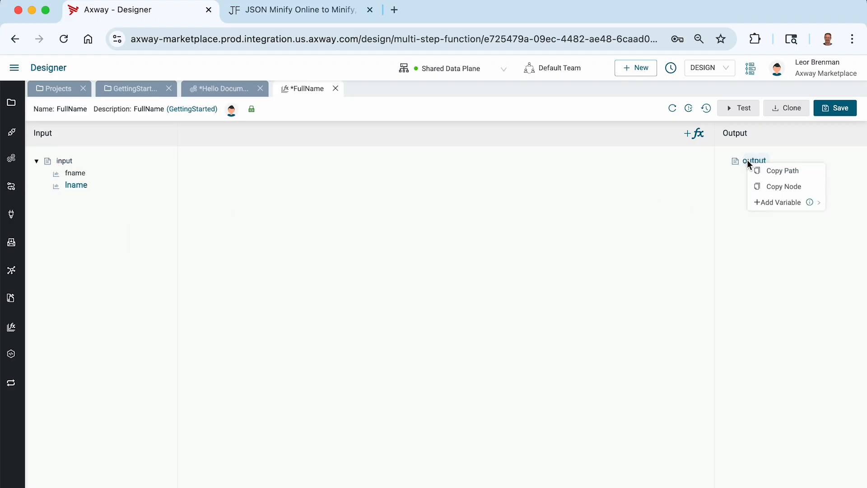
mouse_move(775, 208)
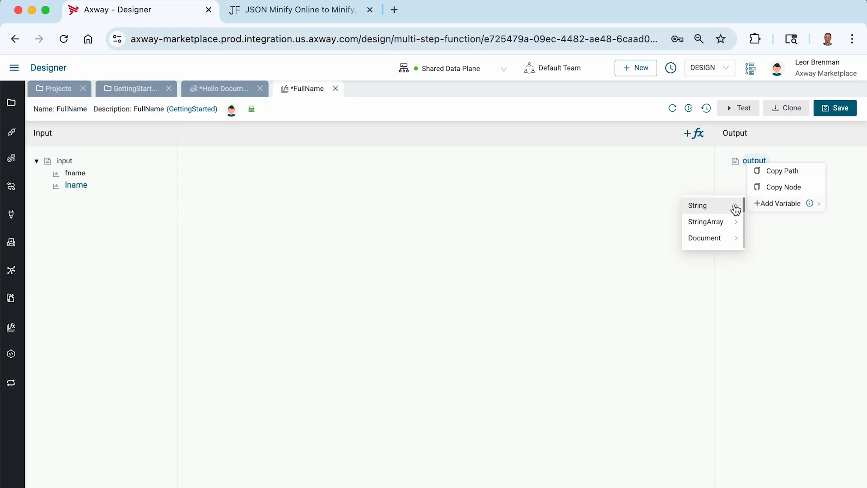
mouse_move(735, 205)
click(763, 208)
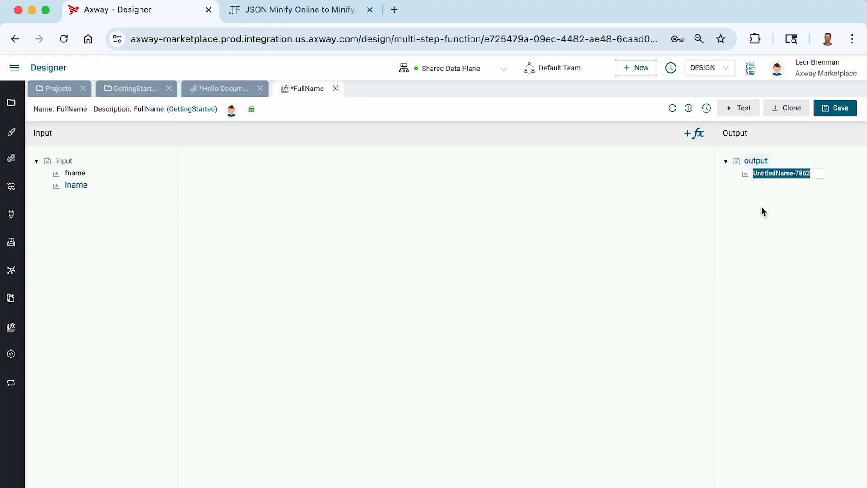
text(fullName)
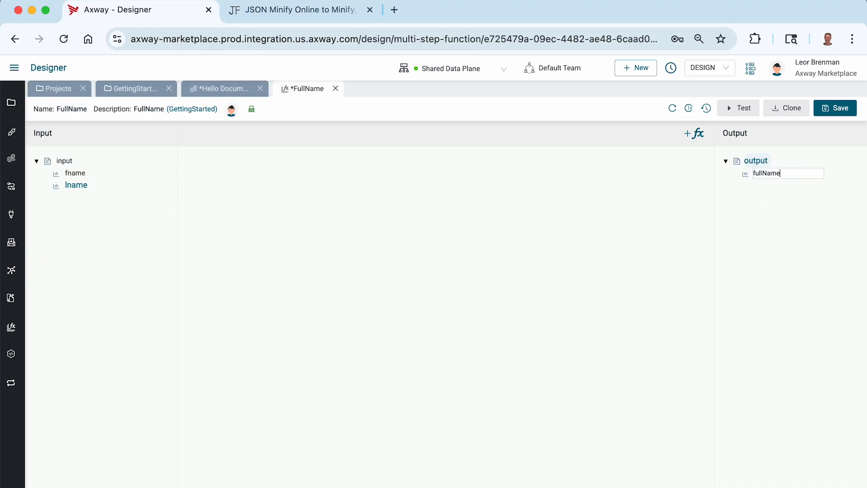
key(Return)
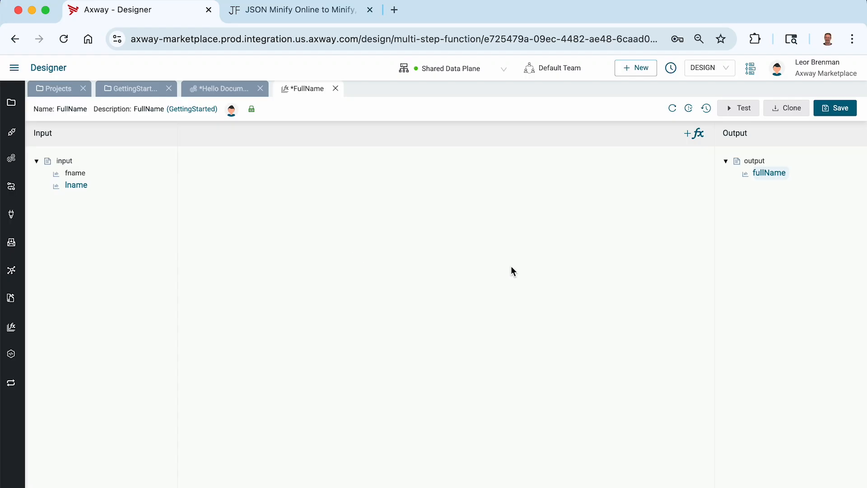
Add the Concat string function to the FullName function.
click(689, 136)
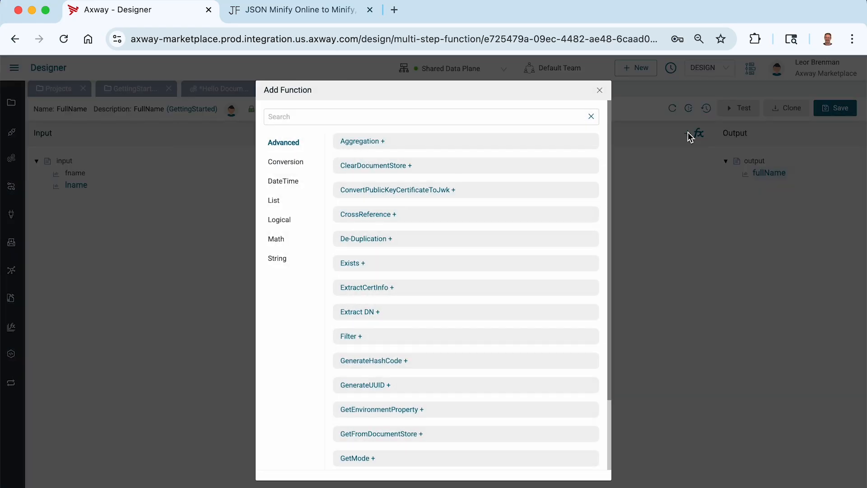
click(371, 116)
text(conca)
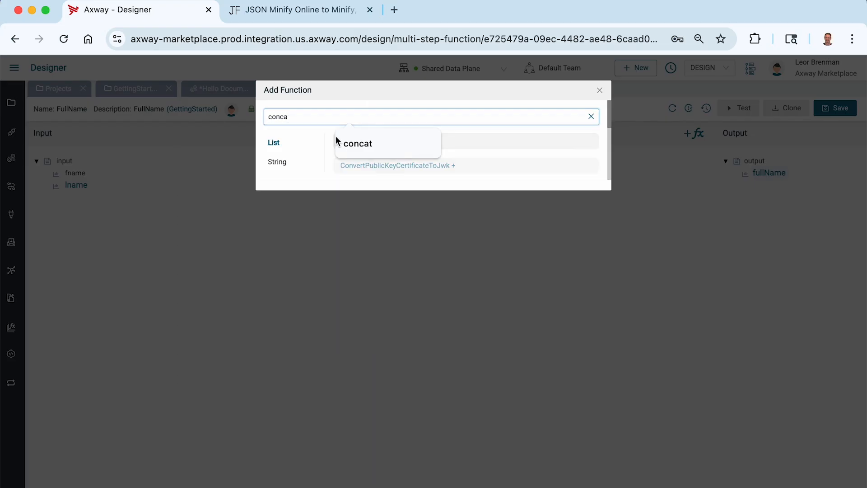
click(282, 163)
click(346, 141)
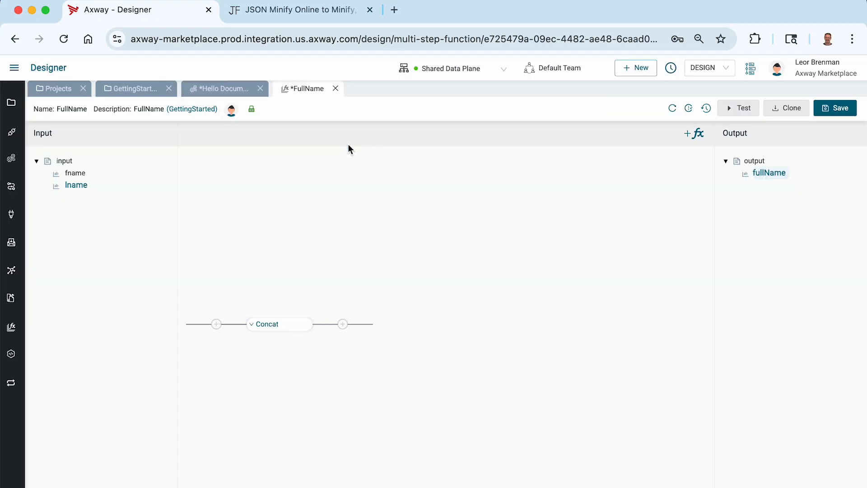
Map the fname input to the inputString of Concat and check the source of that mapping.
click(252, 325)
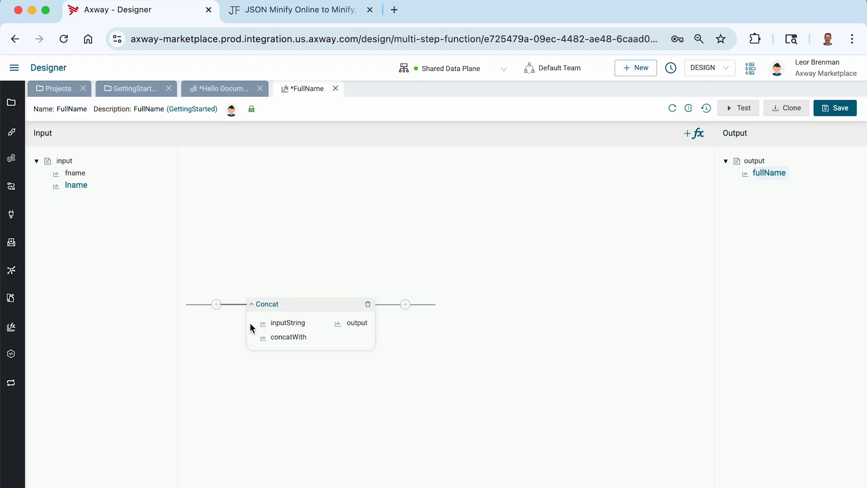
drag(75, 173, 285, 326)
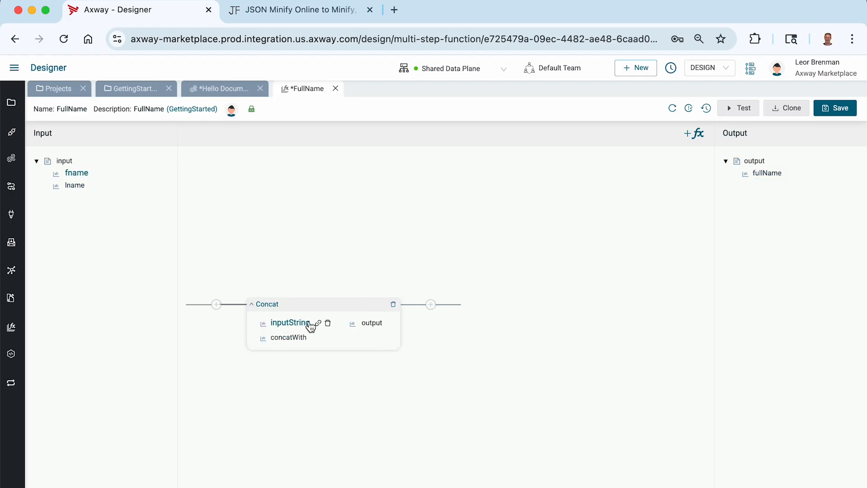
mouse_move(320, 324)
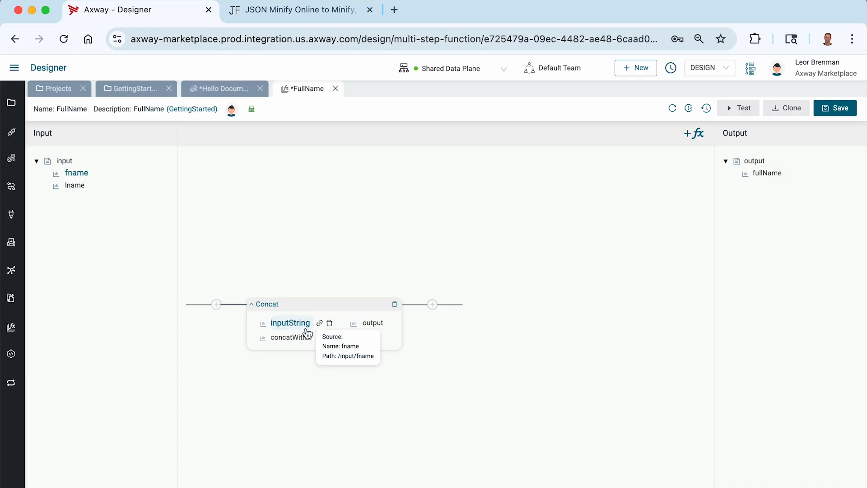
Set the concatWith value of the Concat function to a single space and save it.
click(292, 338)
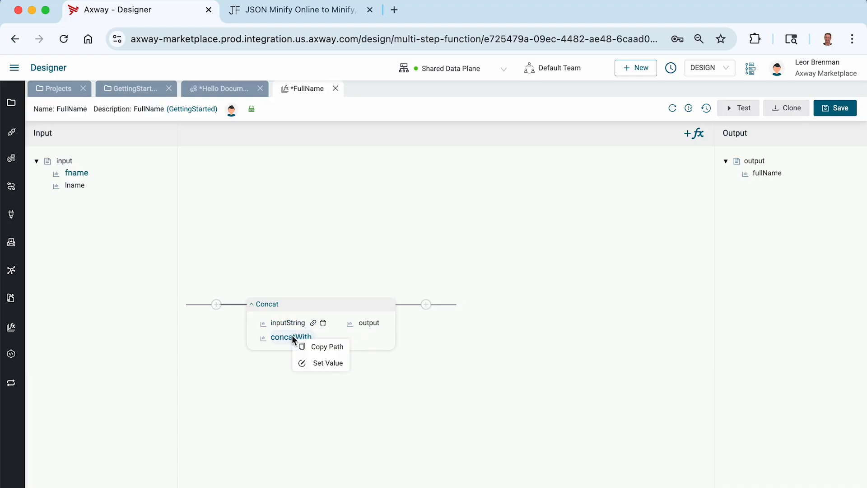
click(316, 361)
click(156, 383)
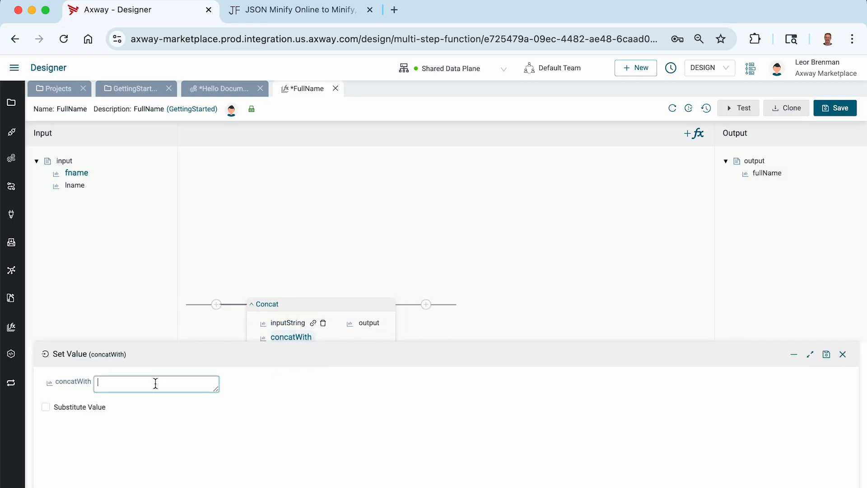
click(827, 353)
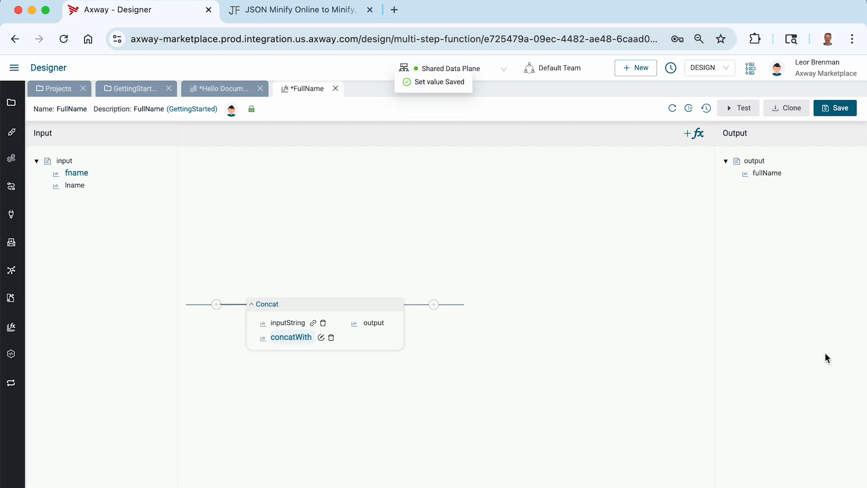
Add a second String Concat function after the first one in the FullName function.
click(434, 305)
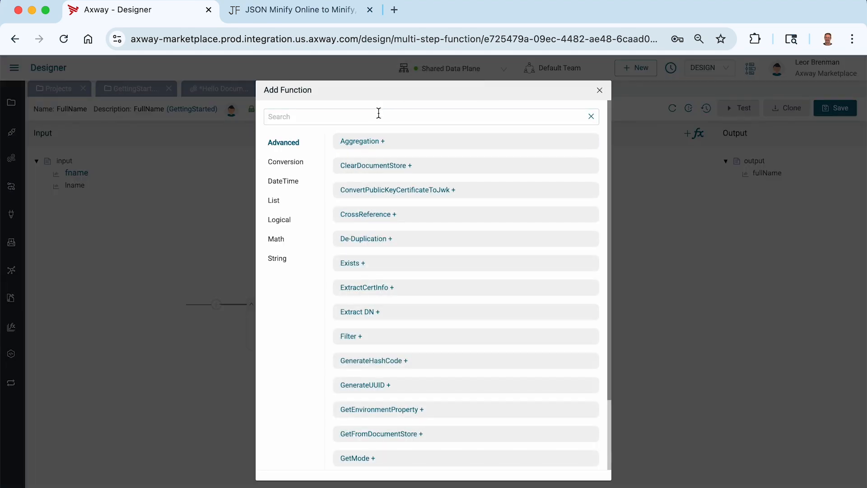
click(379, 116)
text(concat)
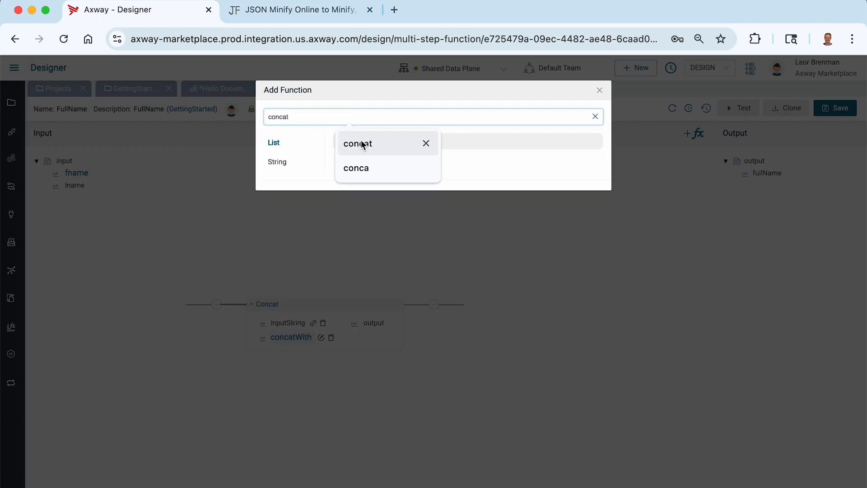
click(360, 144)
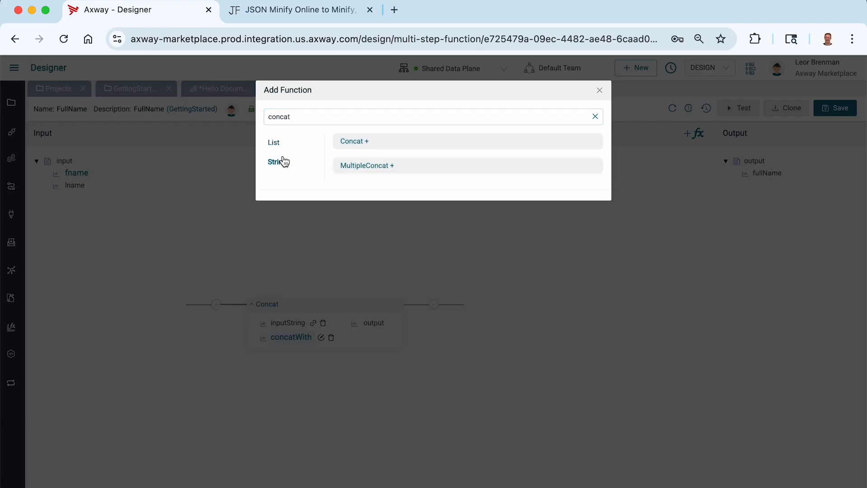
click(353, 141)
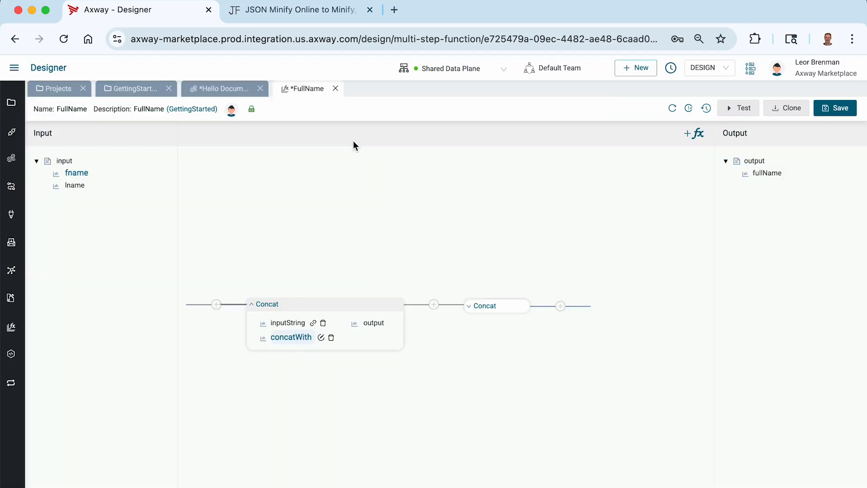
Map the first Concat's output to the second Concat's inputString, and the lname input to its concatWith.
click(470, 306)
drag(370, 327, 513, 330)
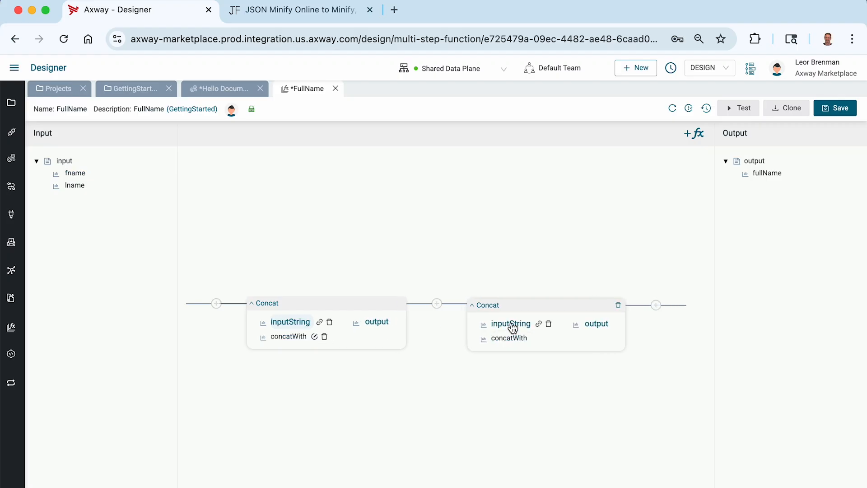
drag(81, 194, 512, 345)
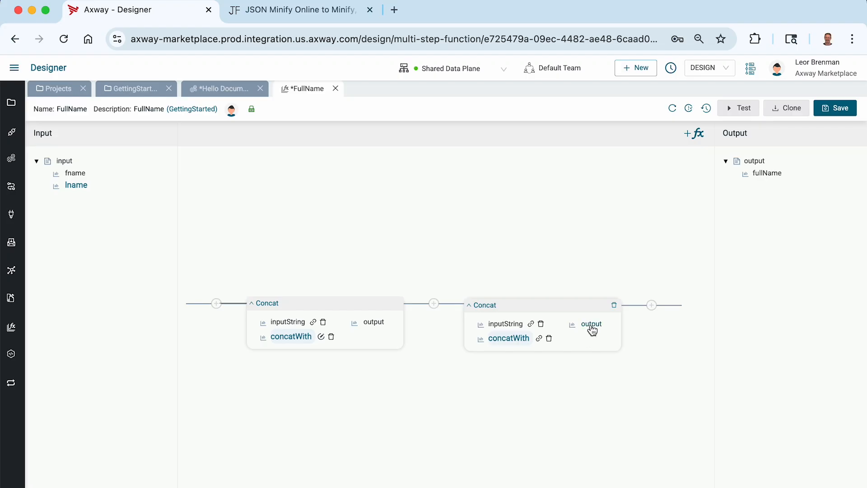
Map the second Concat's output to the fullName output variable and save the FullName function.
drag(591, 325, 769, 176)
mouse_move(797, 177)
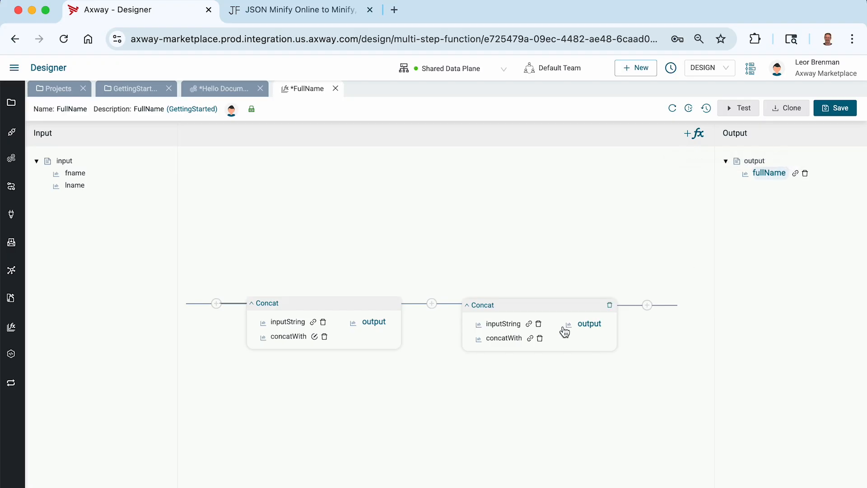
mouse_move(532, 342)
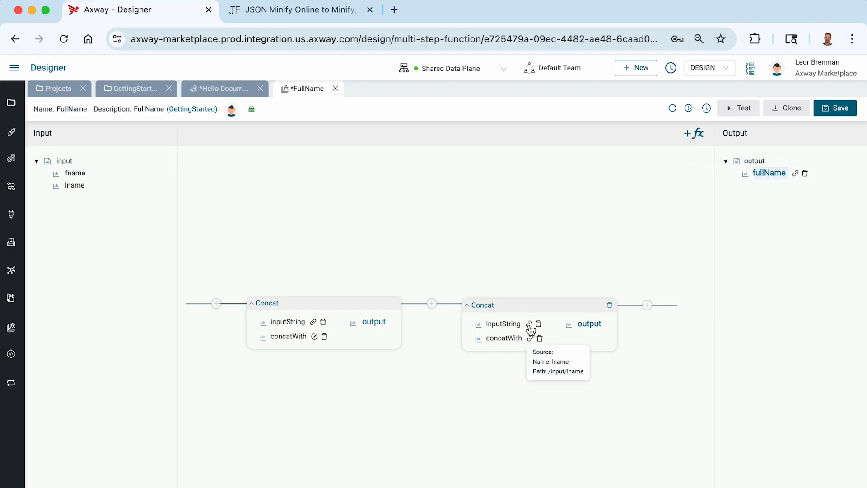
mouse_move(530, 326)
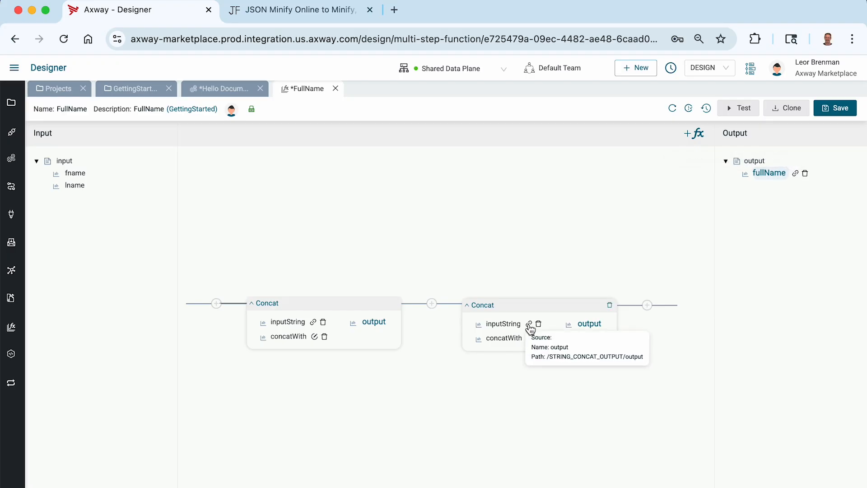
click(833, 106)
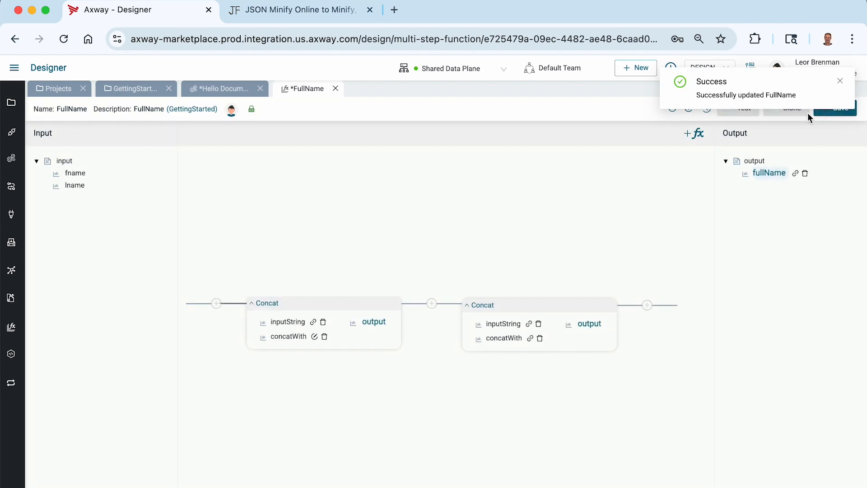
click(842, 82)
Test the FullName function with a sample first name in fname and last name in lname, and review the output.
click(740, 108)
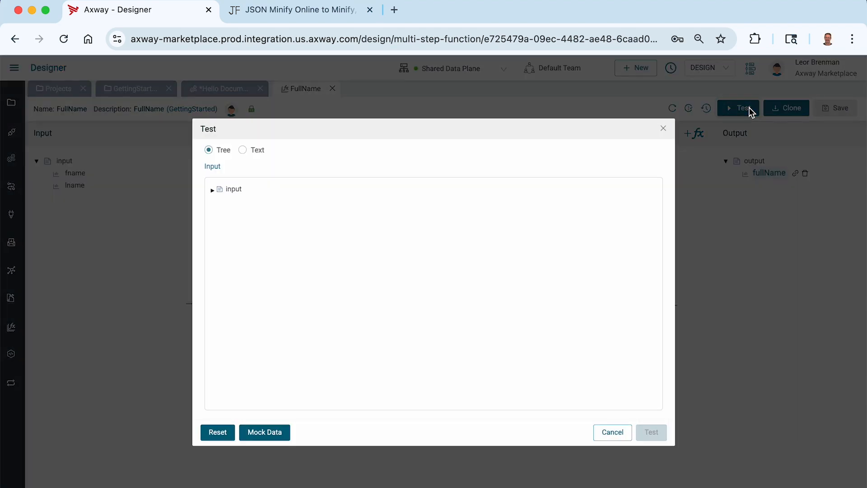
click(214, 193)
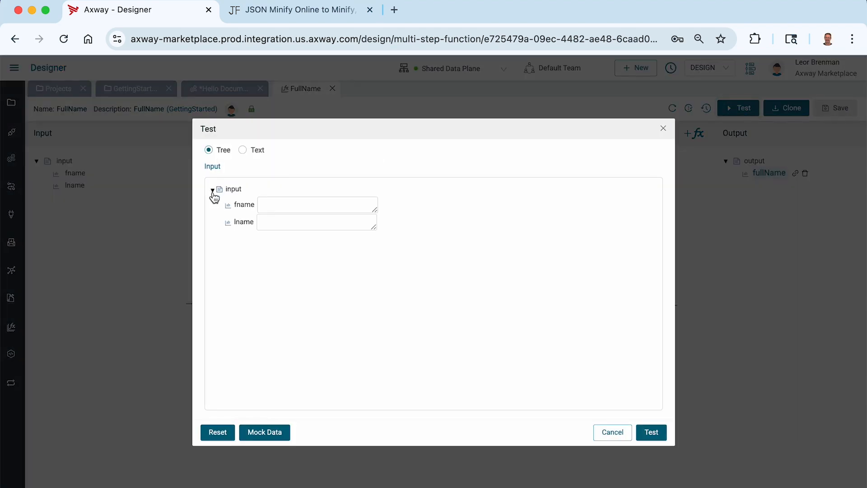
click(274, 205)
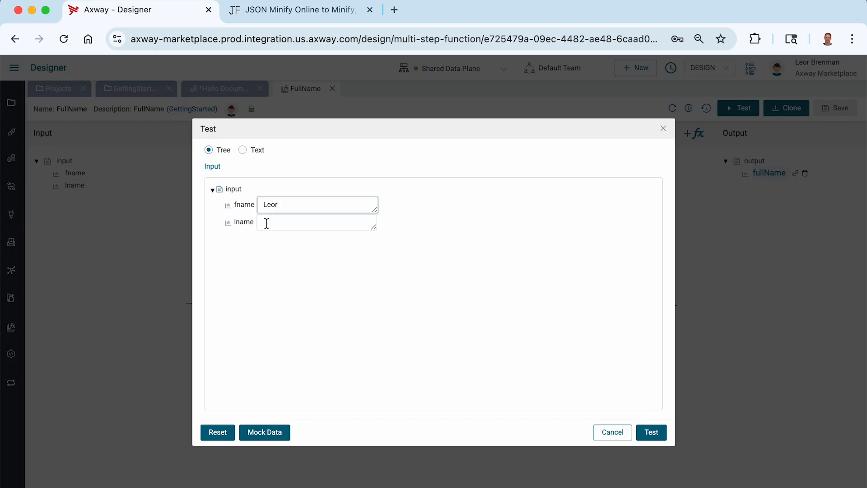
click(266, 222)
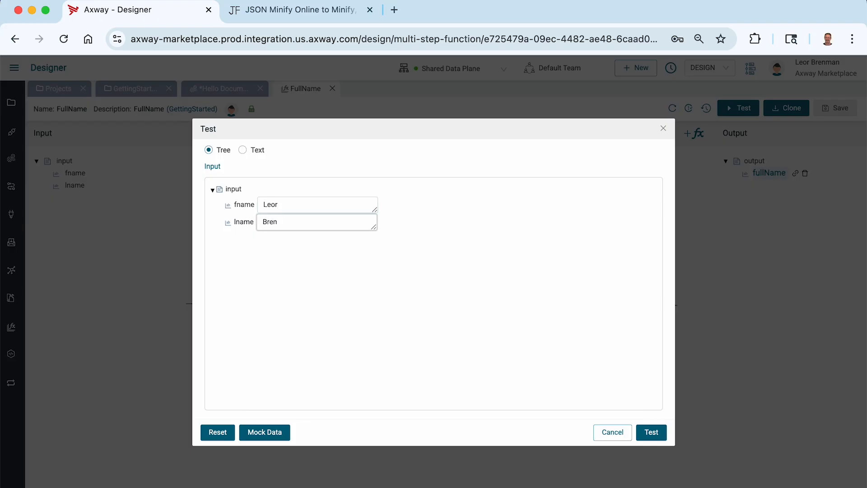
click(655, 433)
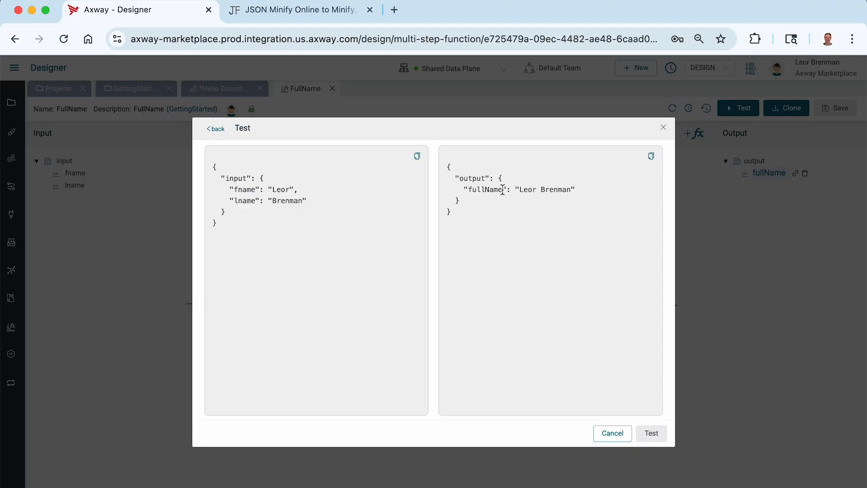
click(663, 127)
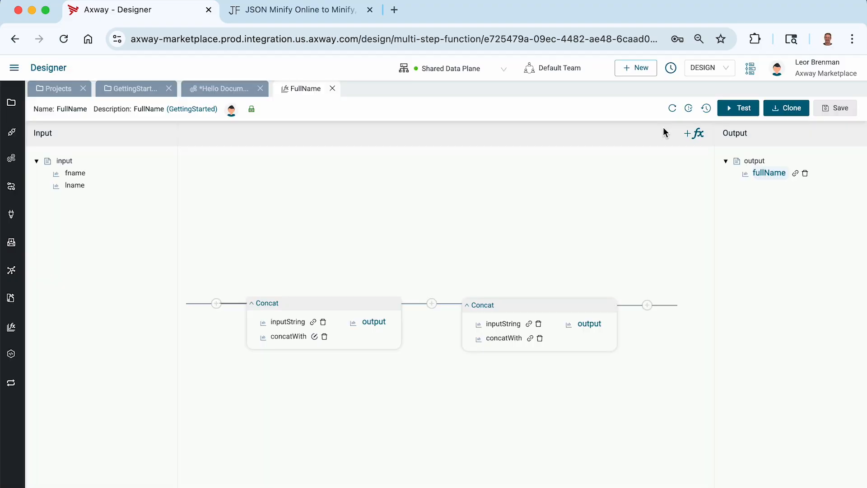
Close the FullName function and add the multi-step function FullName (GettingStarted) to the integration's Map.
click(333, 89)
click(629, 164)
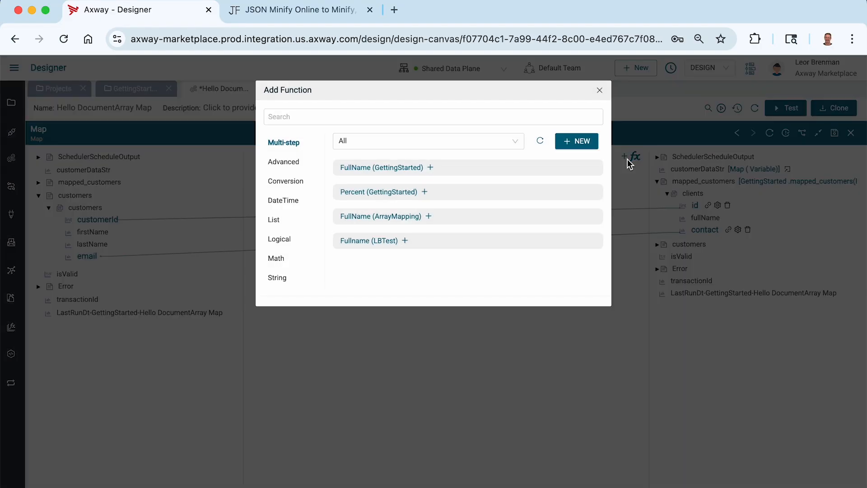
click(408, 171)
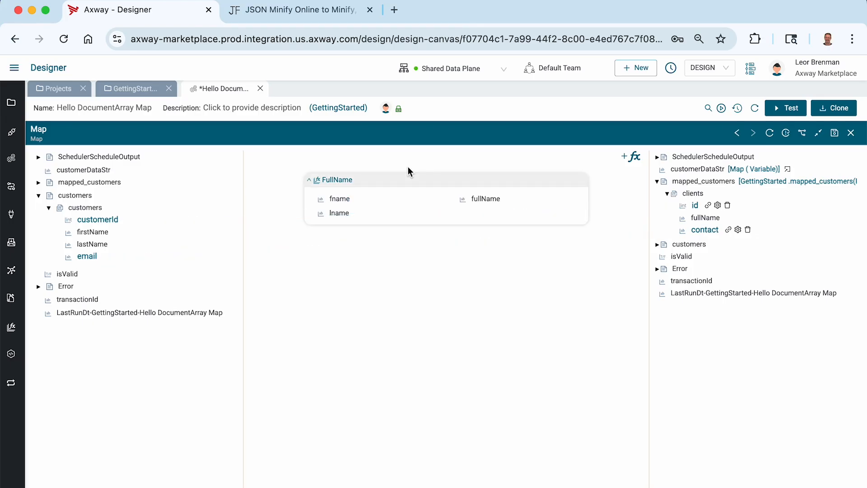
Map firstName to fname, lastName to lname and the function's fullName output to the clients' fullName, and save the map.
drag(113, 232, 332, 201)
drag(107, 248, 338, 213)
drag(486, 201, 705, 218)
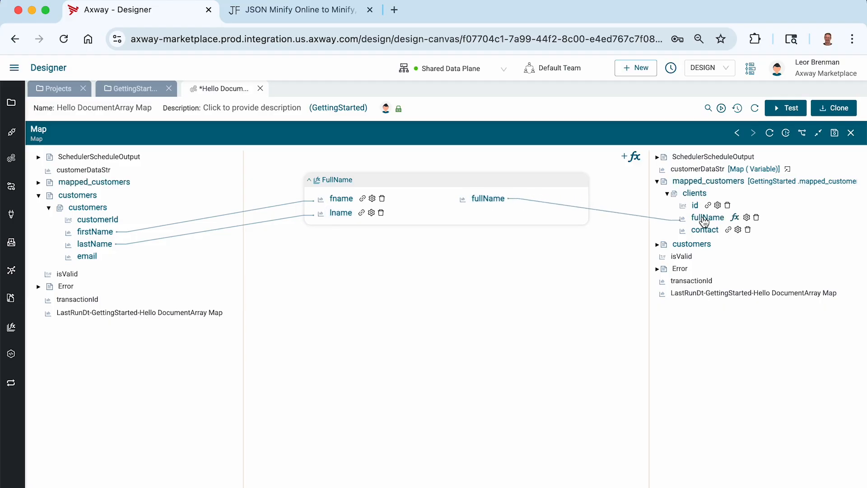
click(834, 134)
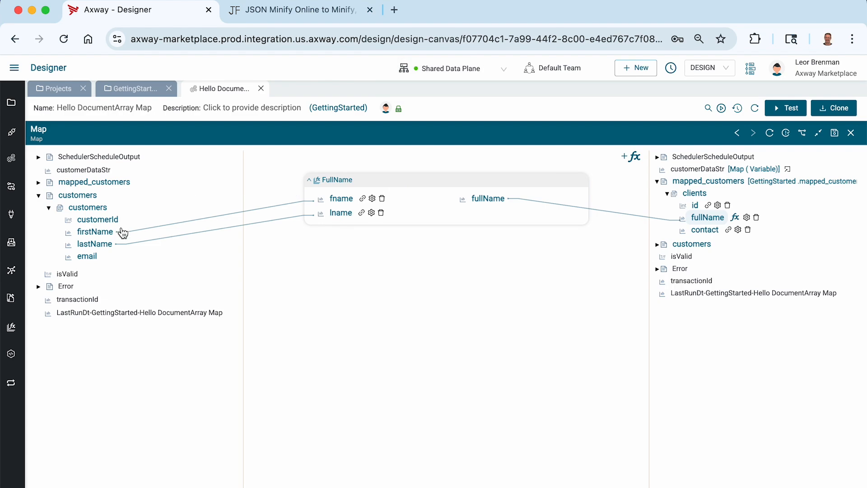
click(834, 132)
Test the integration and expand mapped_customers and its clients in the output of the final Map step.
click(789, 109)
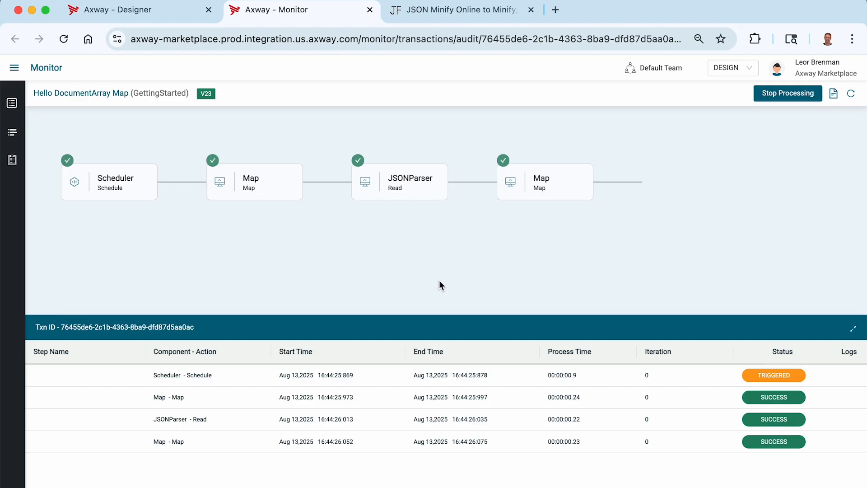
click(254, 442)
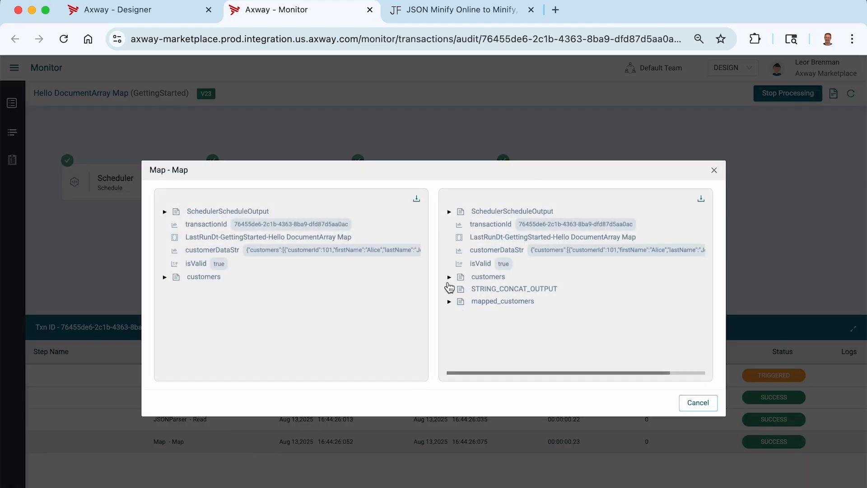
click(450, 301)
click(460, 314)
scroll(486, 282, down, 1)
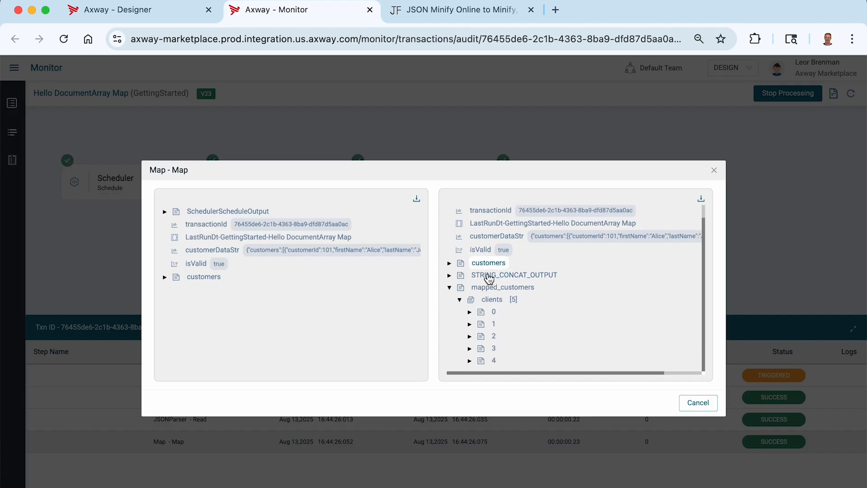
Expand record 0 in the input customers and the output clients to compare the source and mapped fields.
click(165, 277)
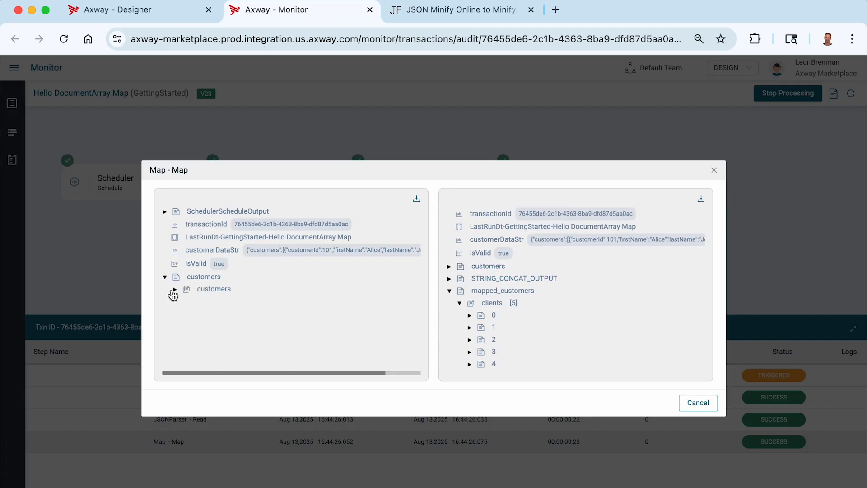
click(175, 289)
click(184, 302)
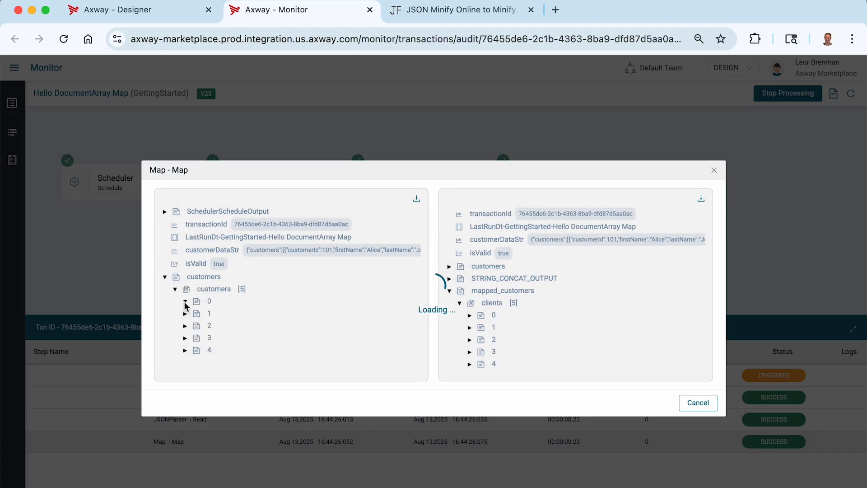
scroll(448, 312, down, 1)
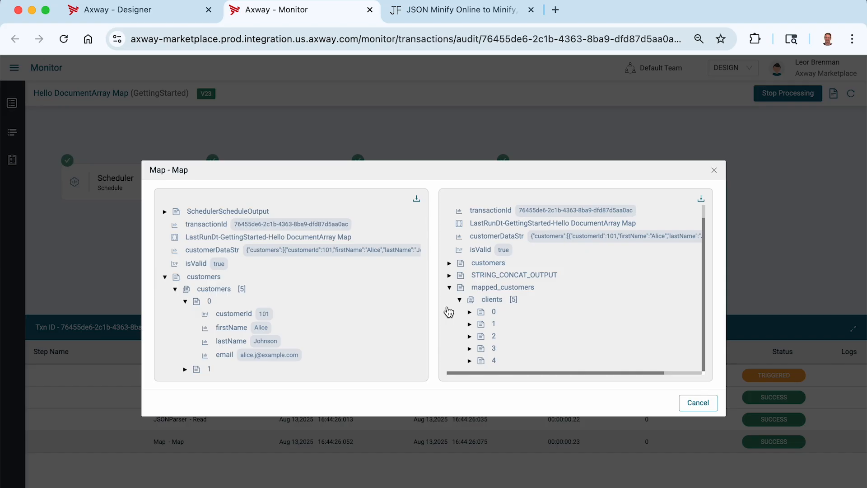
click(469, 312)
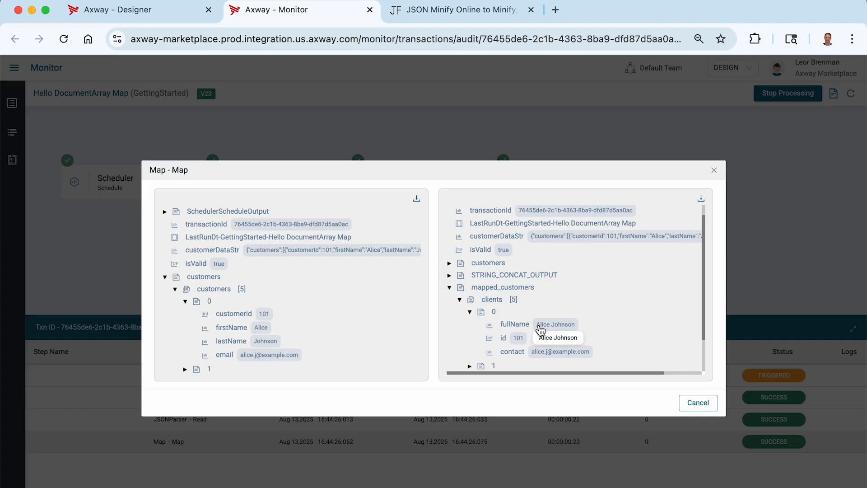
Expand record 4 in the output clients and the input customers to compare the mapped and source fields.
scroll(520, 336, down, 2)
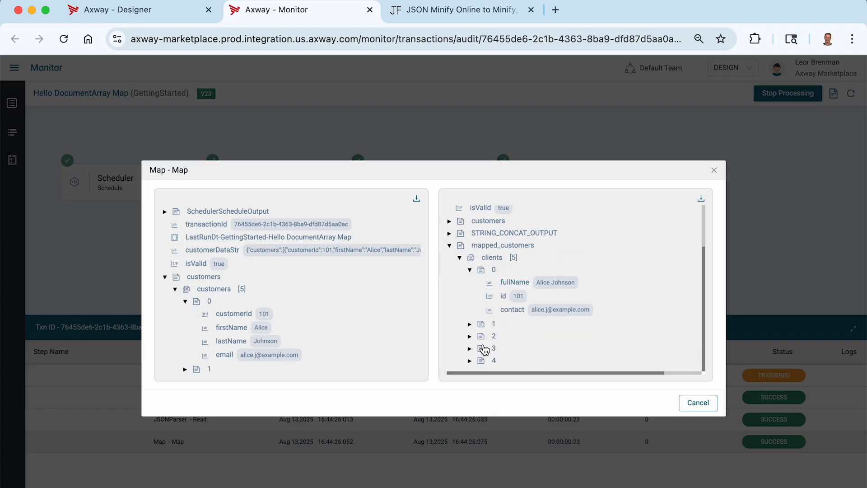
click(470, 360)
scroll(510, 338, down, 2)
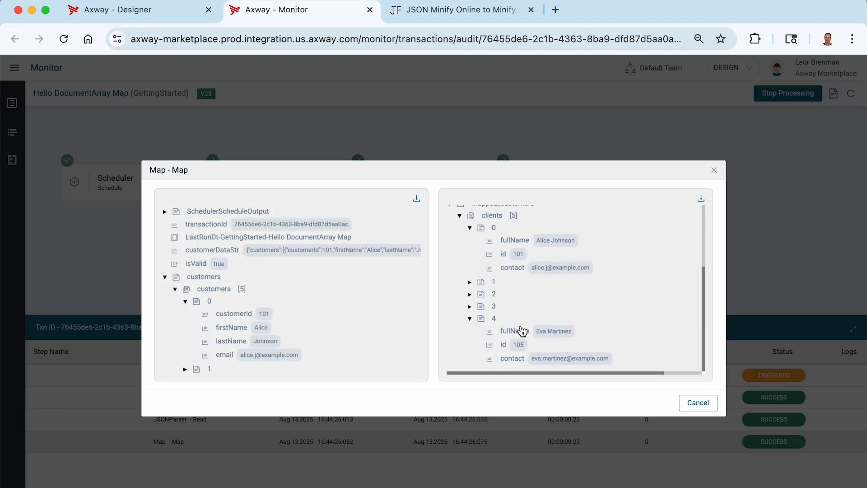
scroll(213, 339, down, 2)
click(185, 364)
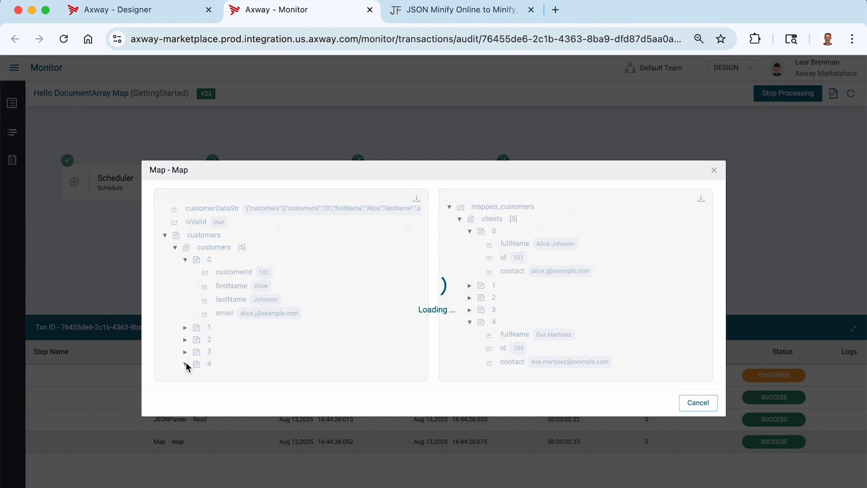
scroll(277, 327, down, 3)
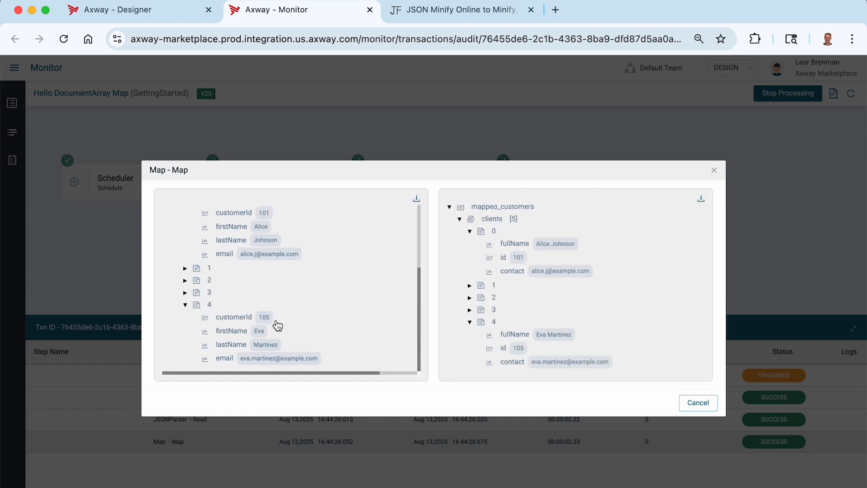